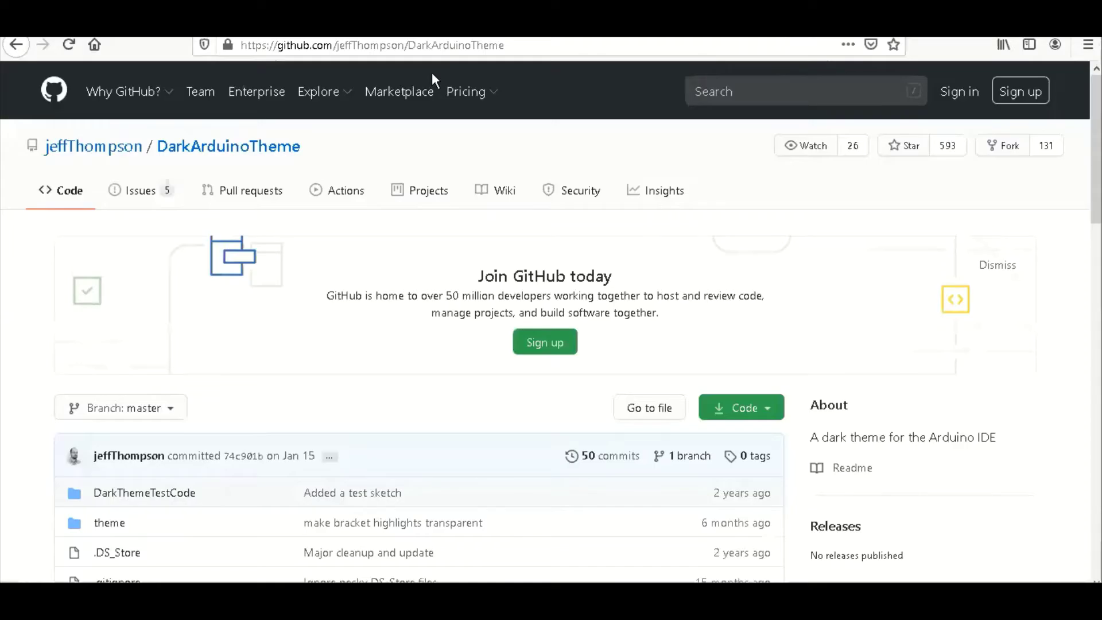
Step: Download the DarkArduinoTheme repository as a ZIP archive and save the file
key("ctrl+l")
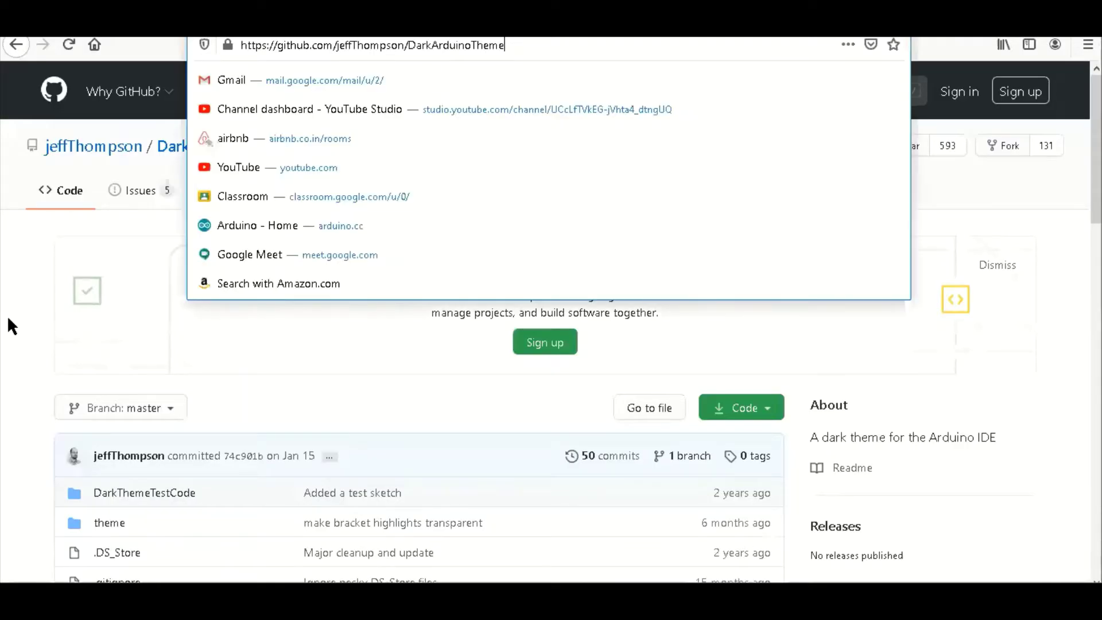
left_click(568, 386)
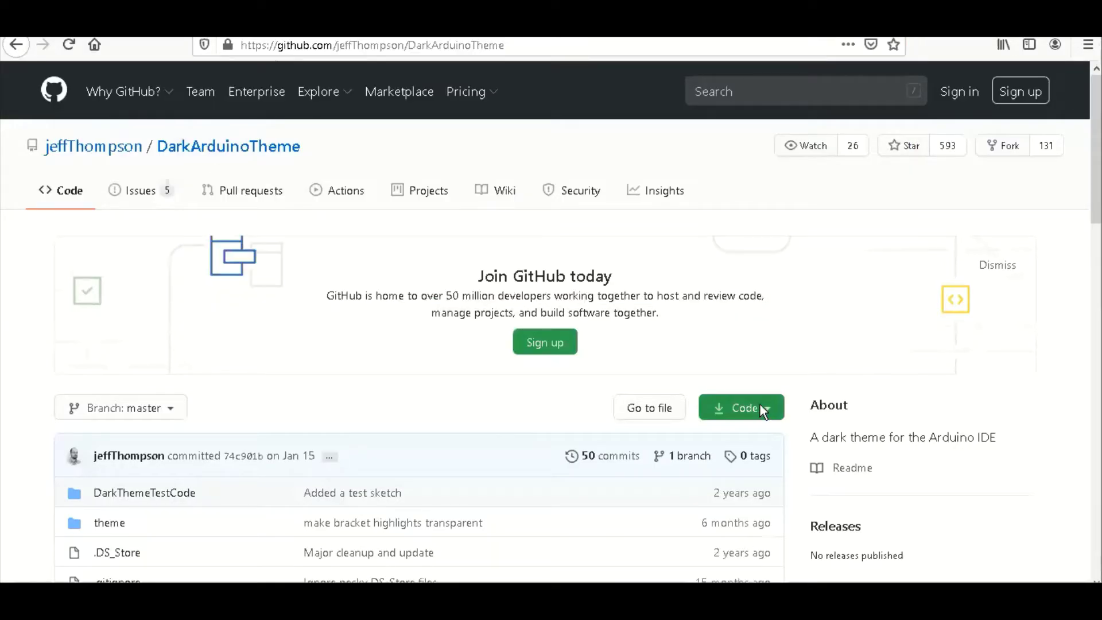
left_click(741, 408)
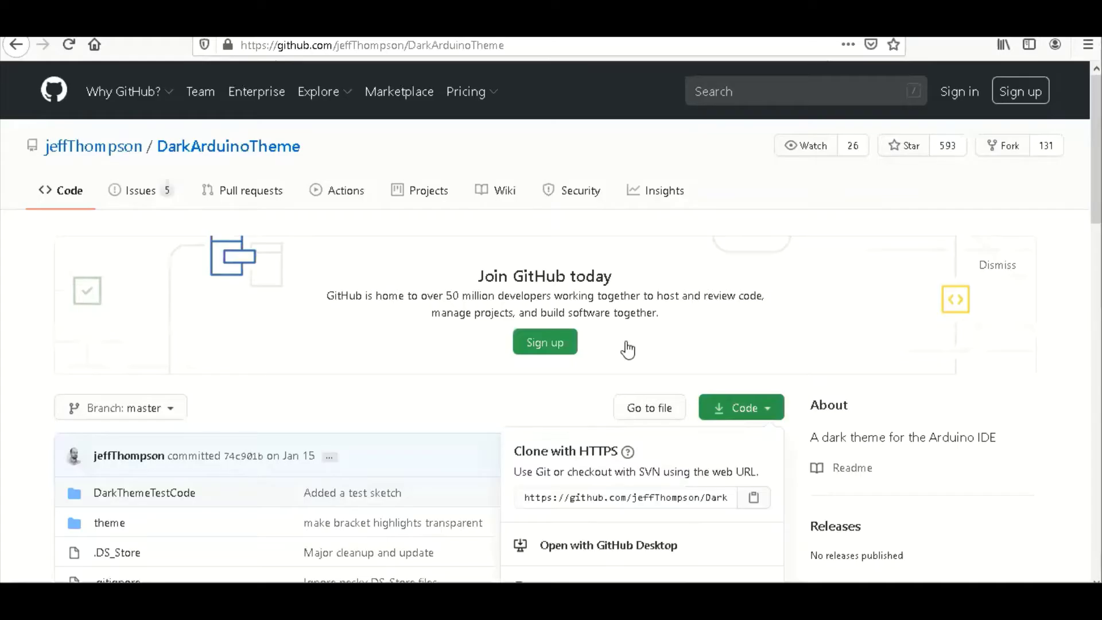
scroll(586, 339, "down", 4)
left_click(583, 339)
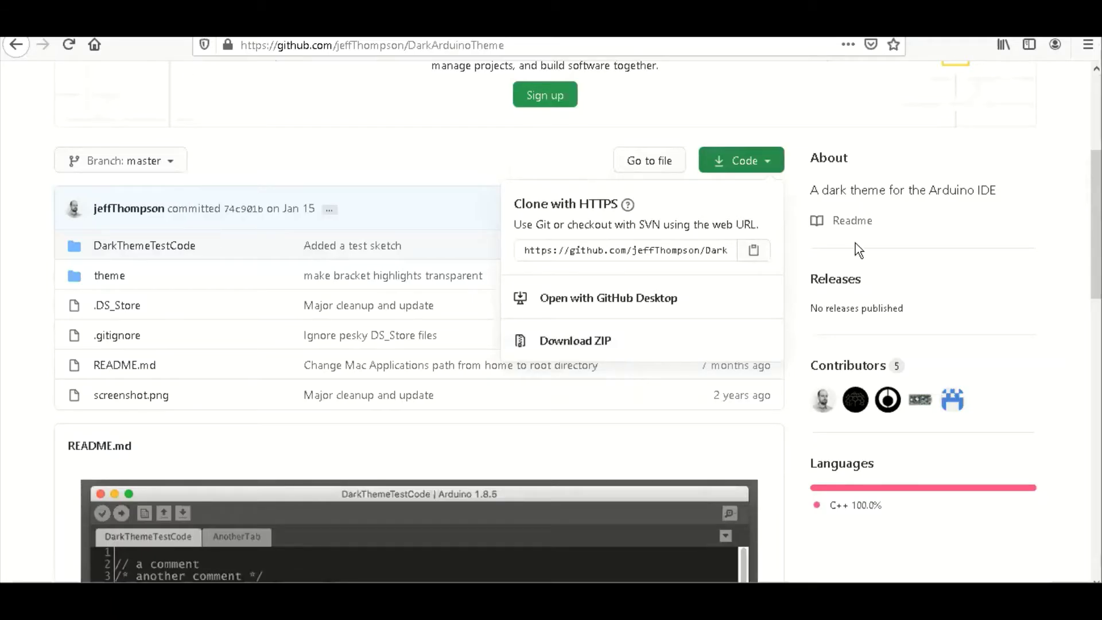
scroll(782, 470, "up", 2)
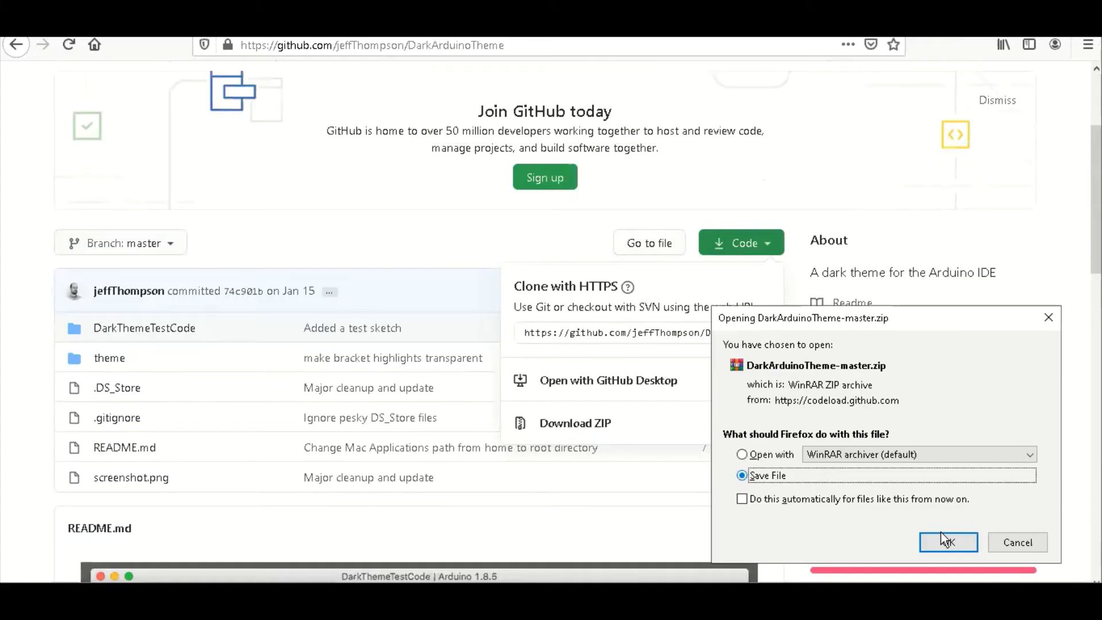
left_click(947, 542)
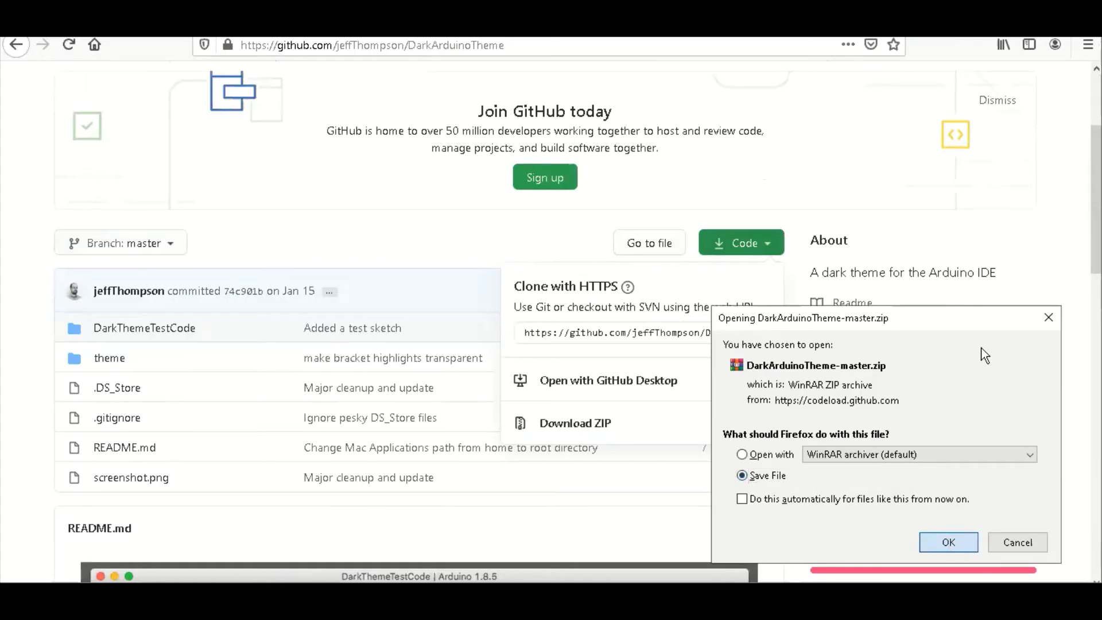
key("Return")
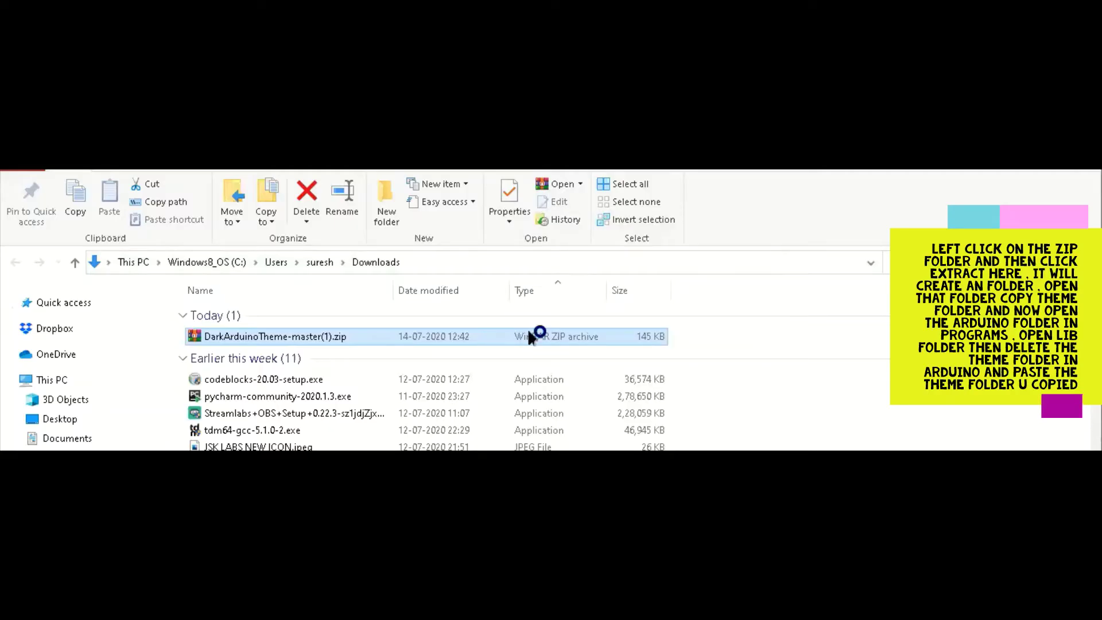
right_click(528, 334)
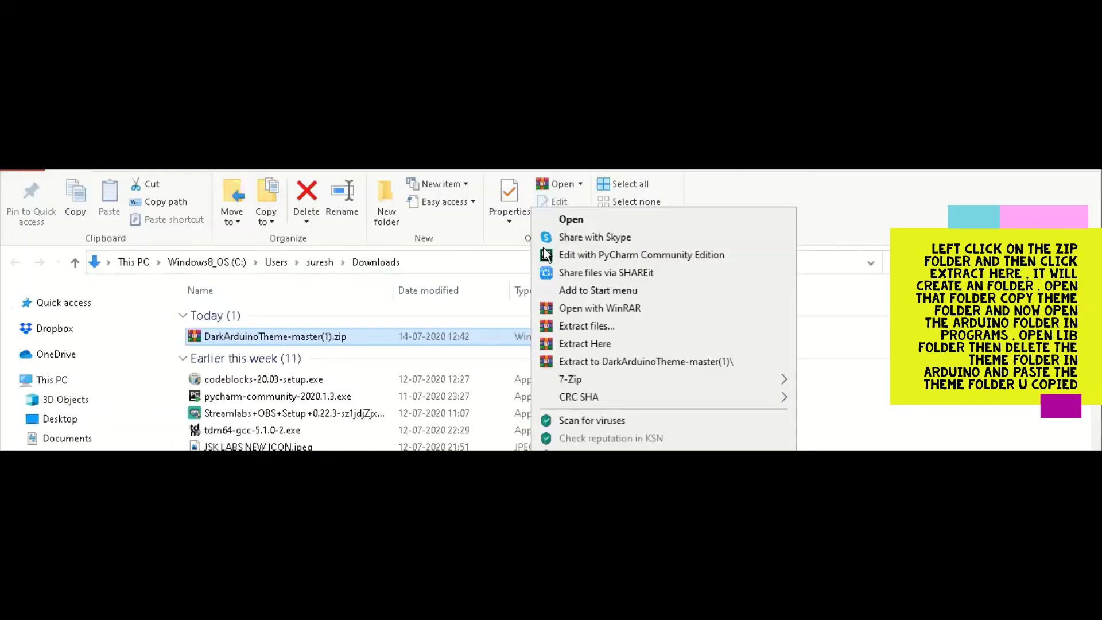
left_click(518, 342)
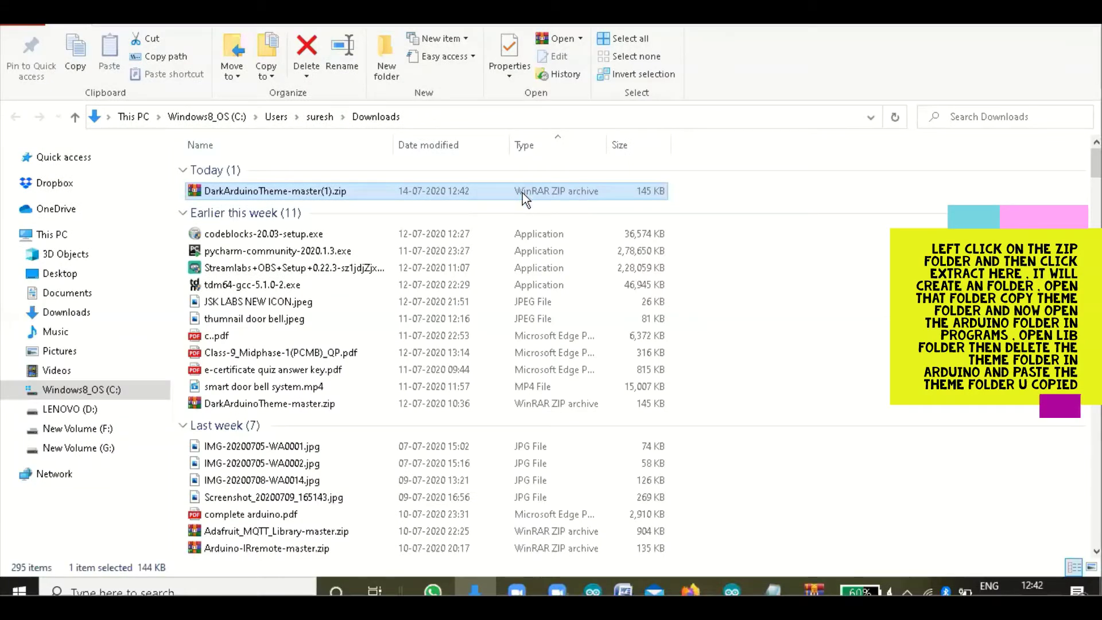
right_click(522, 193)
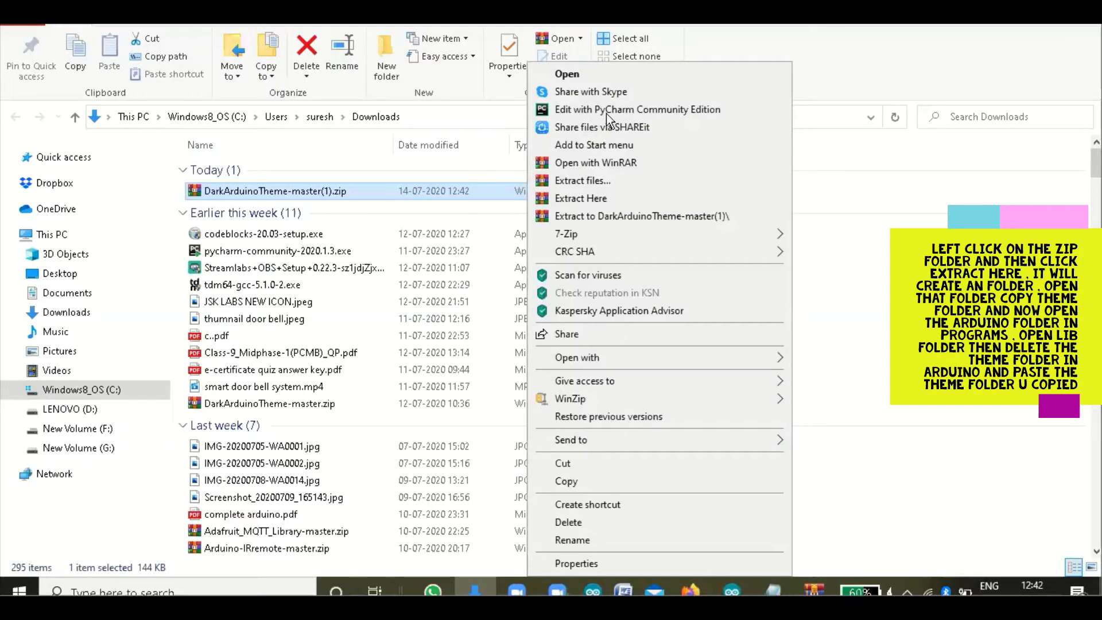
left_click(602, 198)
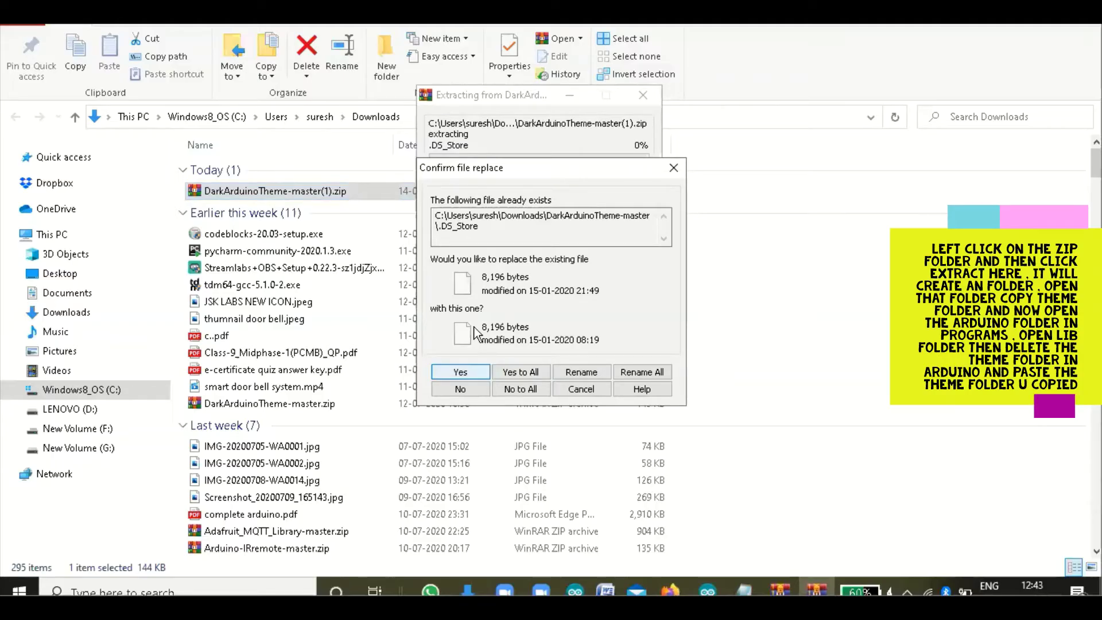
left_click(478, 372)
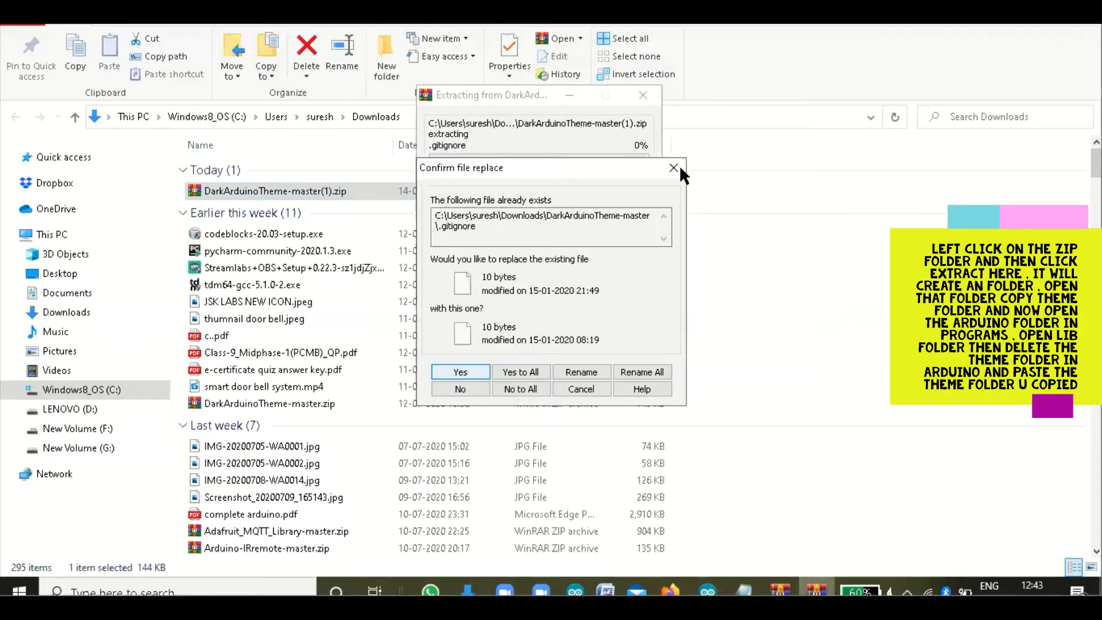
key("Escape")
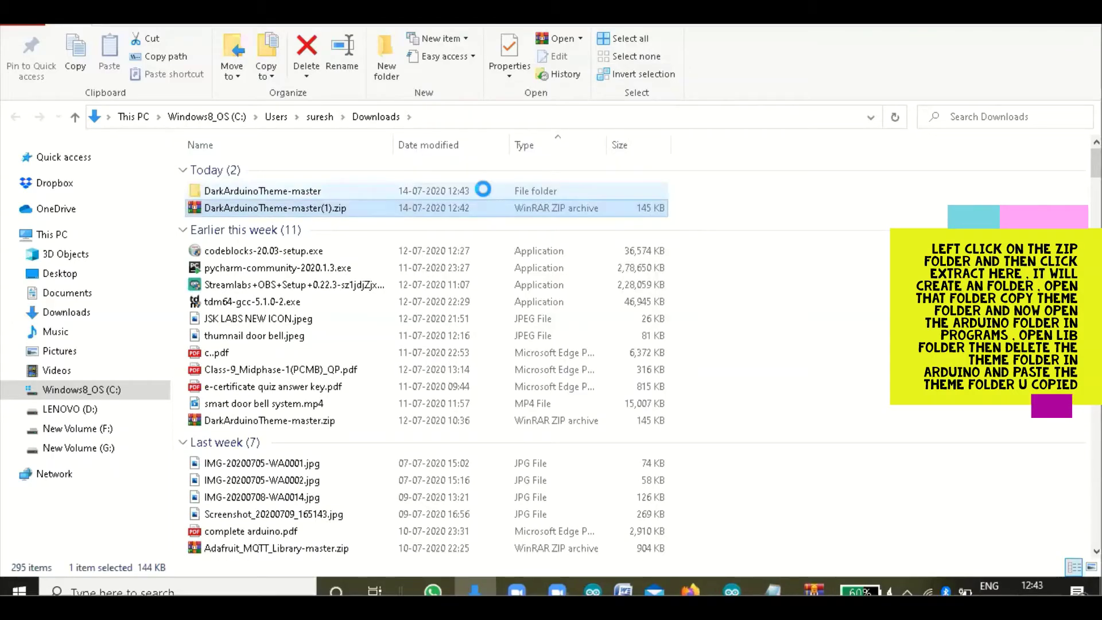
Step: Extract DarkArduinoTheme-master(1).zip into its own DarkArduinoTheme-master(1) folder and open the DarkArduinoTheme-master folder inside it
right_click(483, 199)
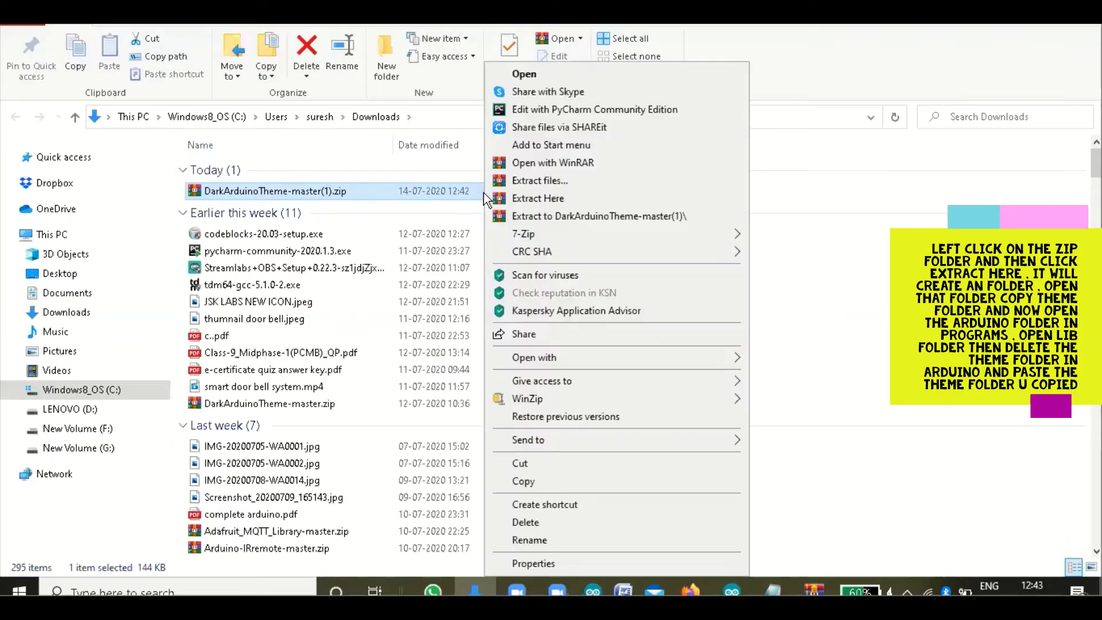
left_click(561, 212)
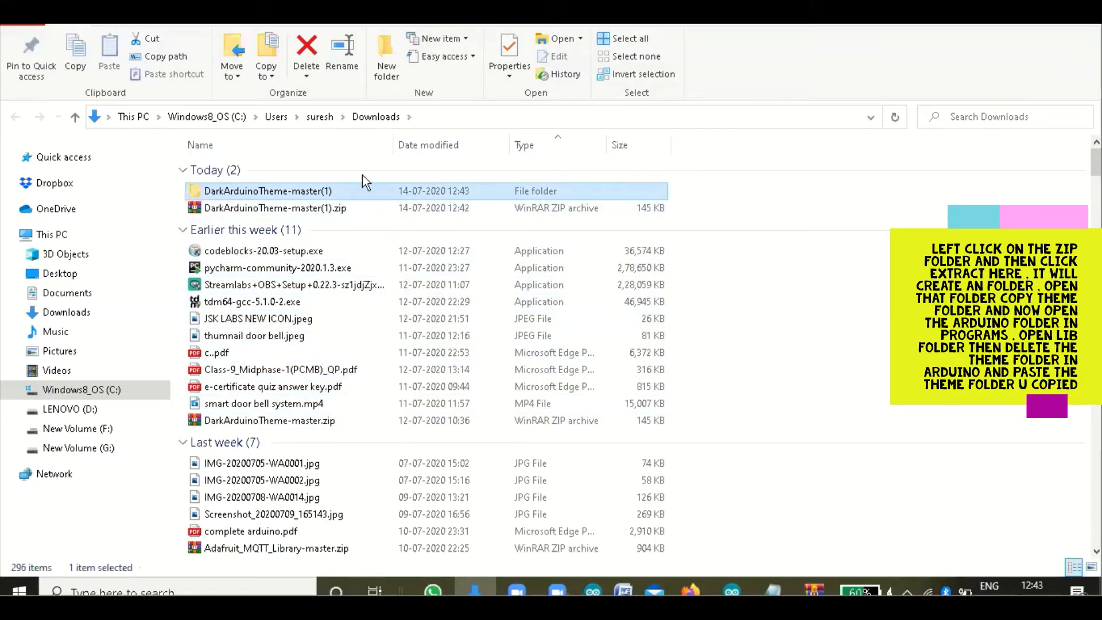
double_click(363, 180)
double_click(359, 184)
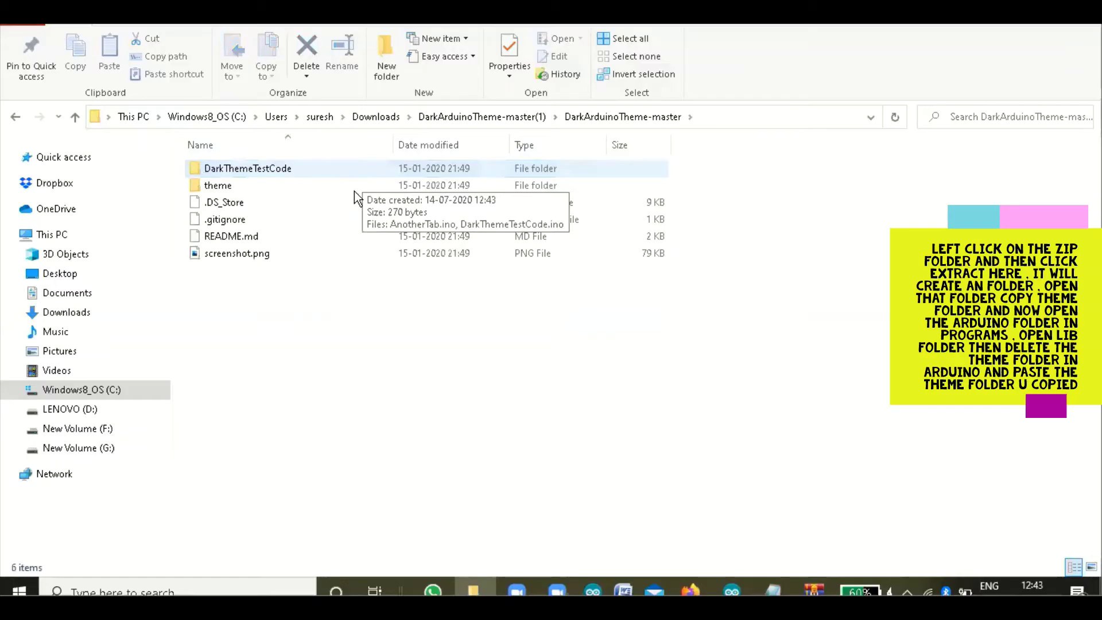
Step: Copy the theme folder from the extracted DarkArduinoTheme-master folder
left_click(353, 189)
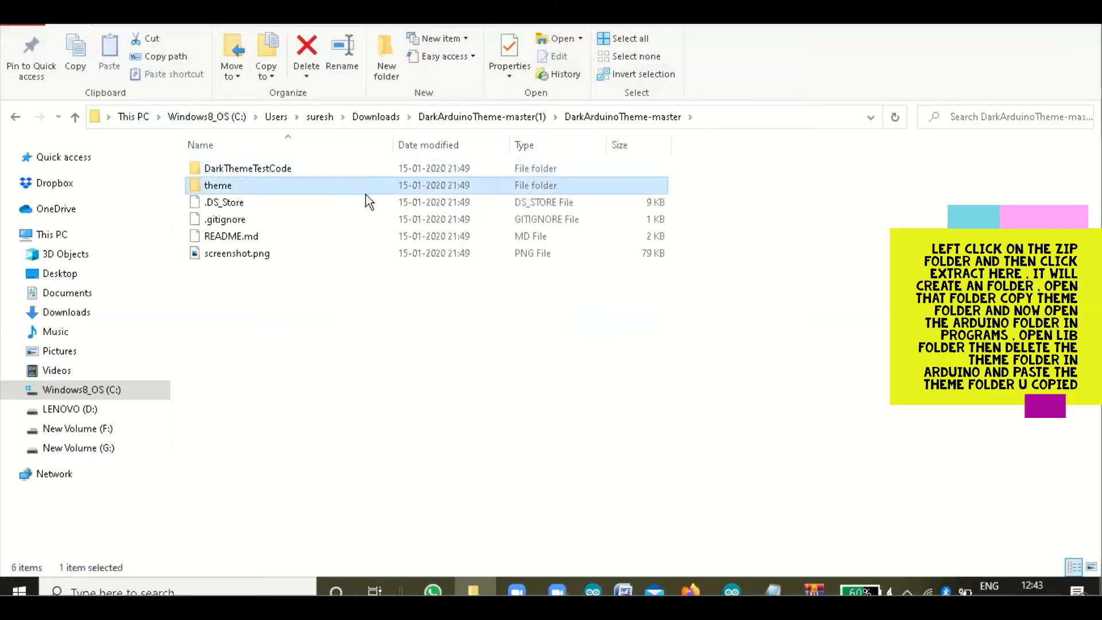
key("shift+F10")
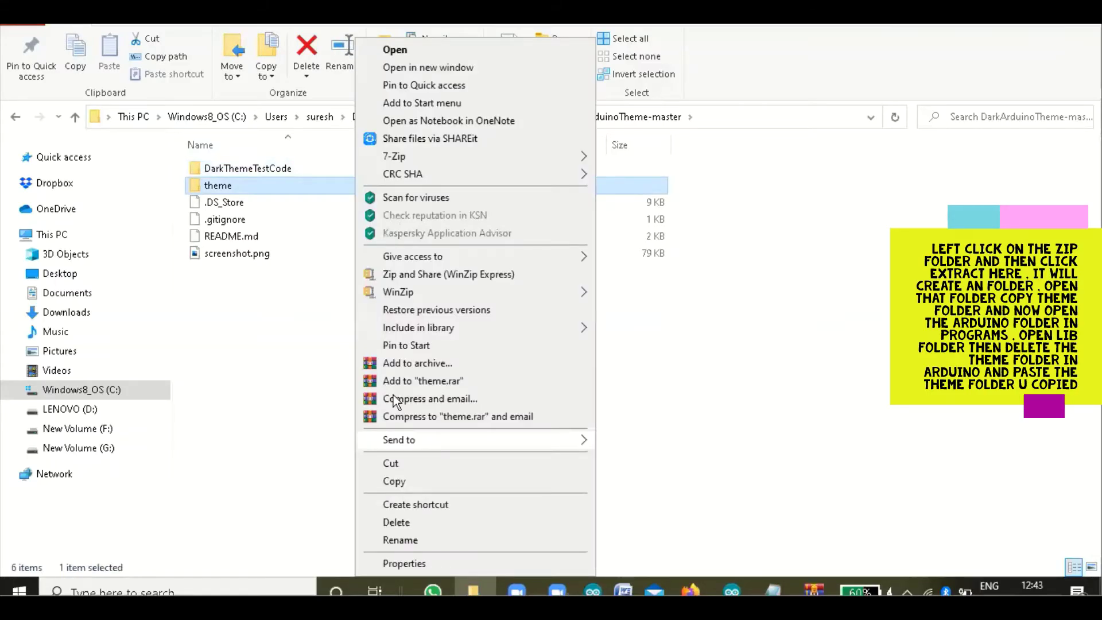
key("Escape")
left_click(346, 291)
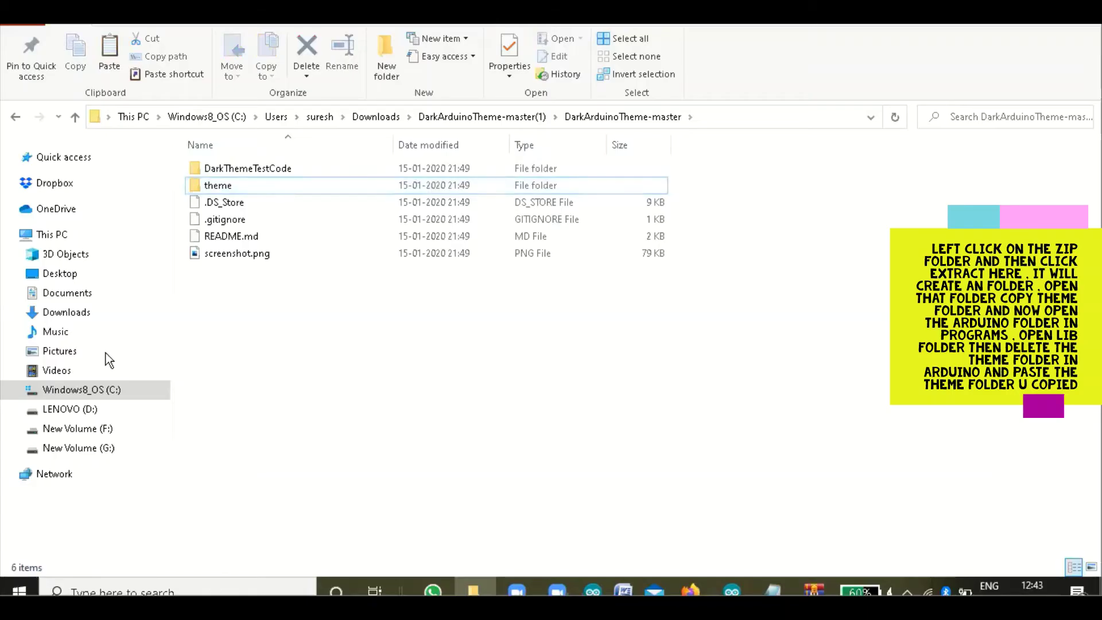
Step: Open the lib folder under Program Files (x86)\Arduino on the C: drive and check the contents of its theme folder
left_click(92, 392)
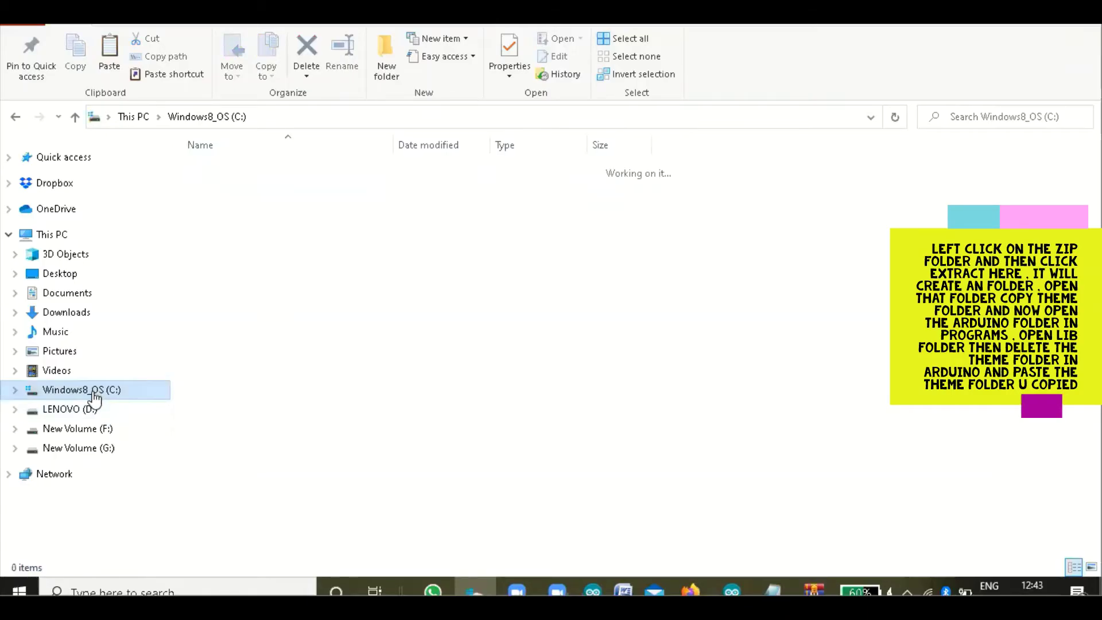
double_click(262, 204)
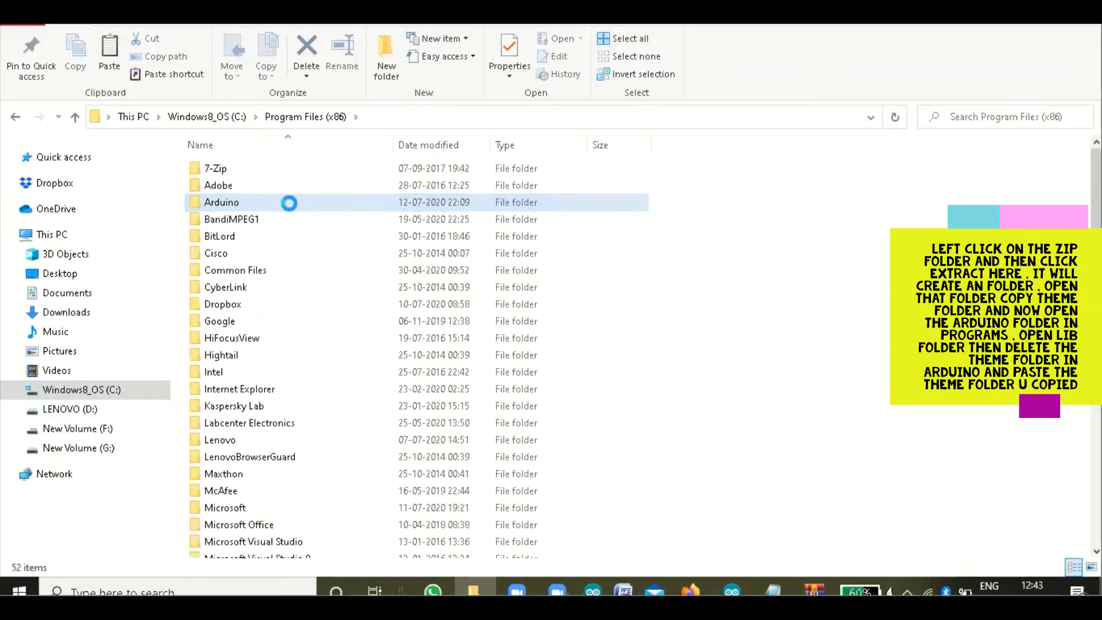
double_click(277, 205)
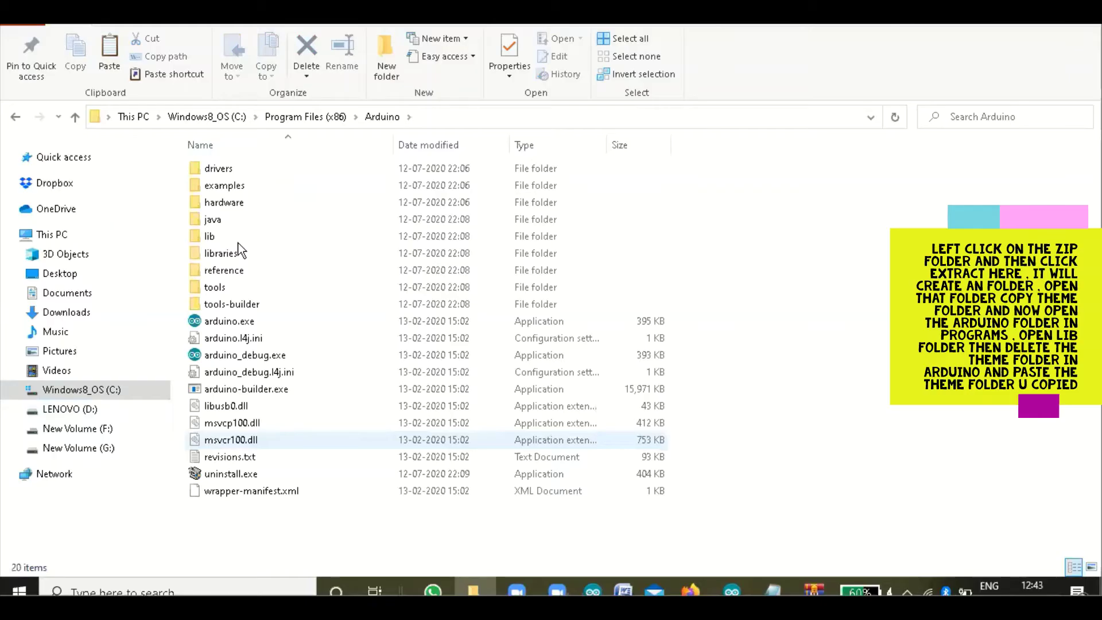
double_click(240, 237)
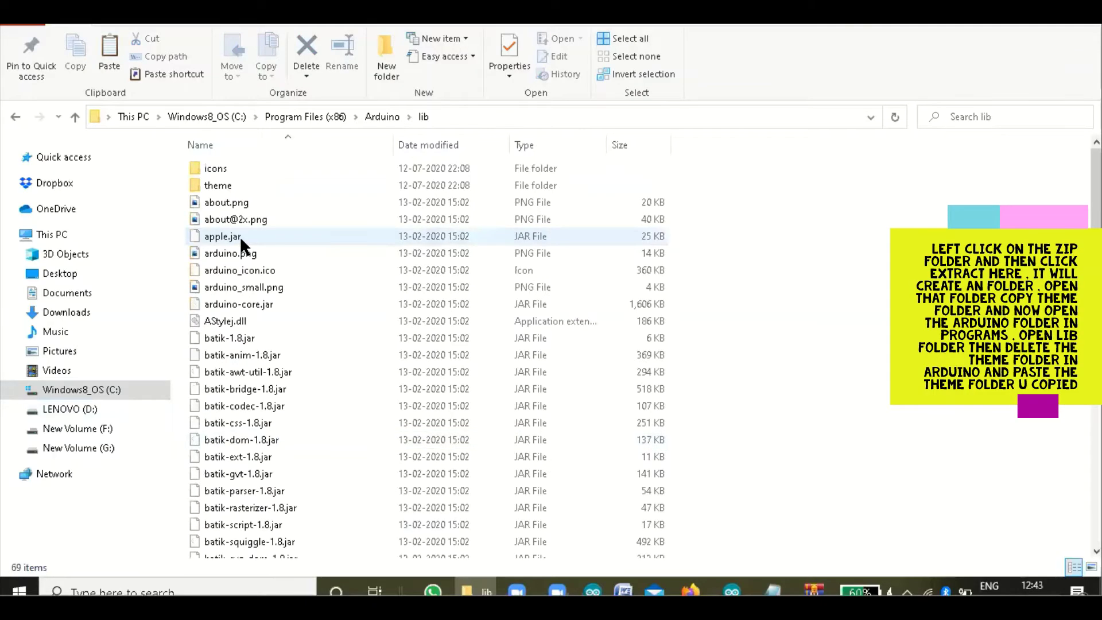
double_click(270, 189)
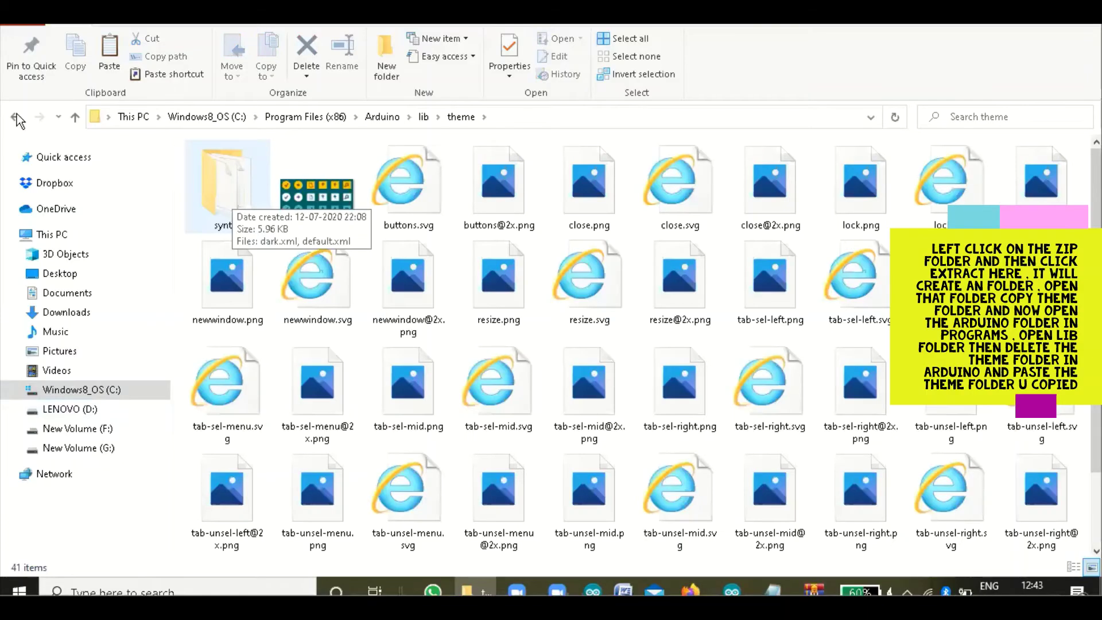
key("alt+Left")
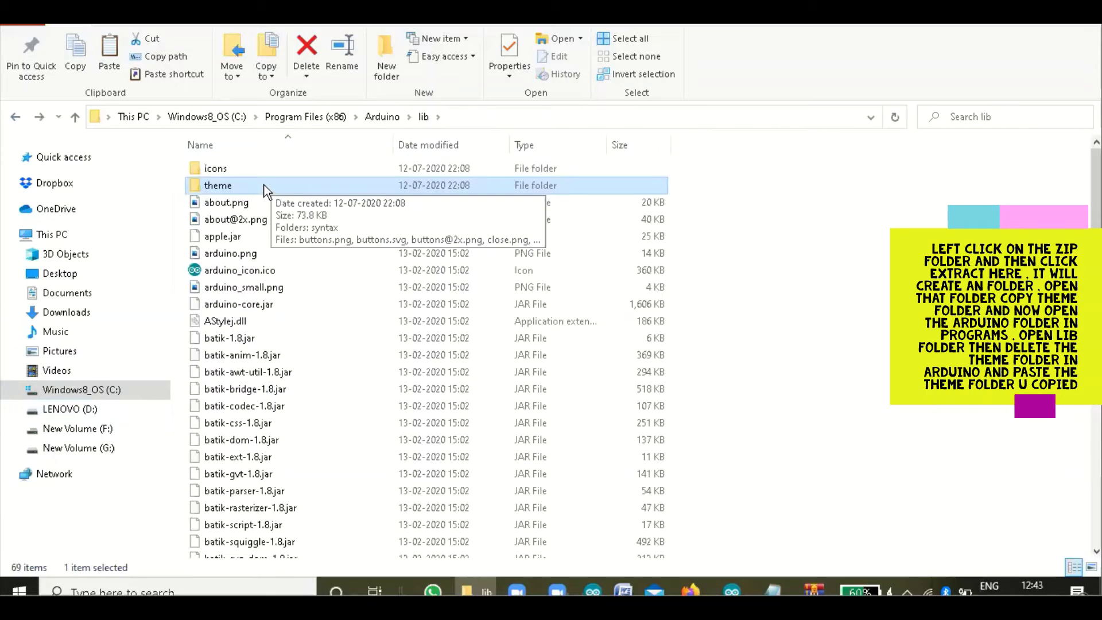
Step: Delete the existing theme folder from Arduino's lib folder
key("shift+F10")
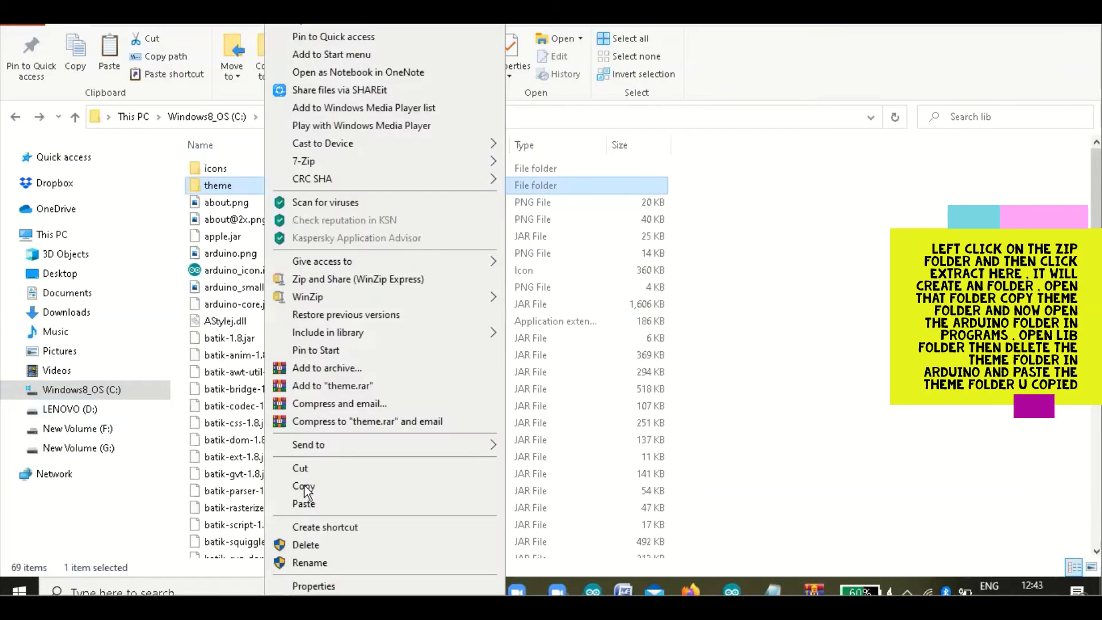
left_click(260, 205)
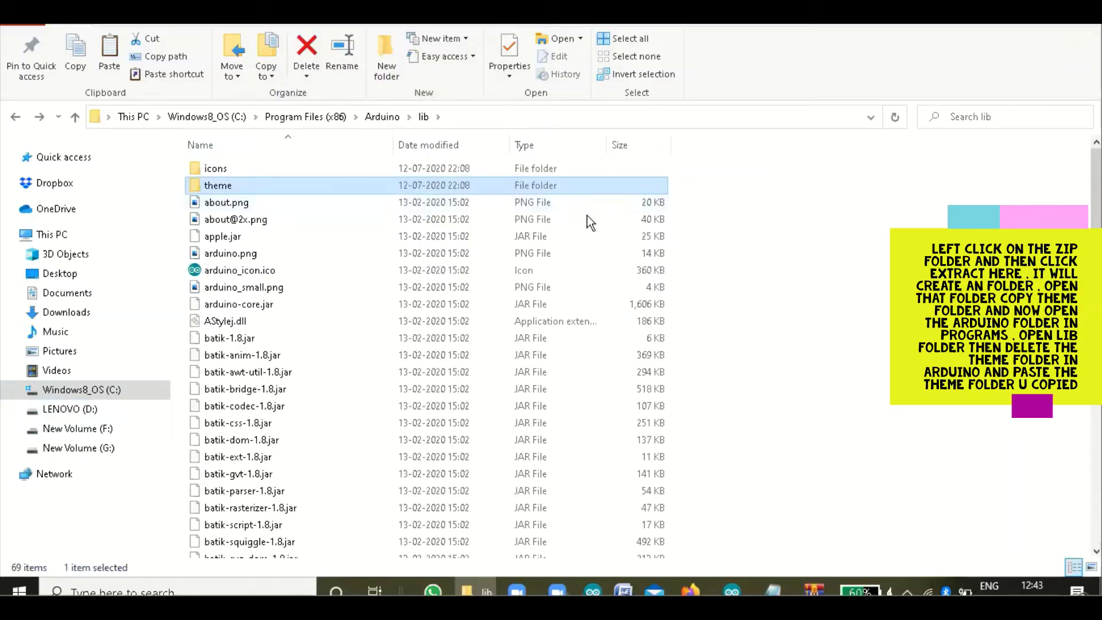
right_click(546, 181)
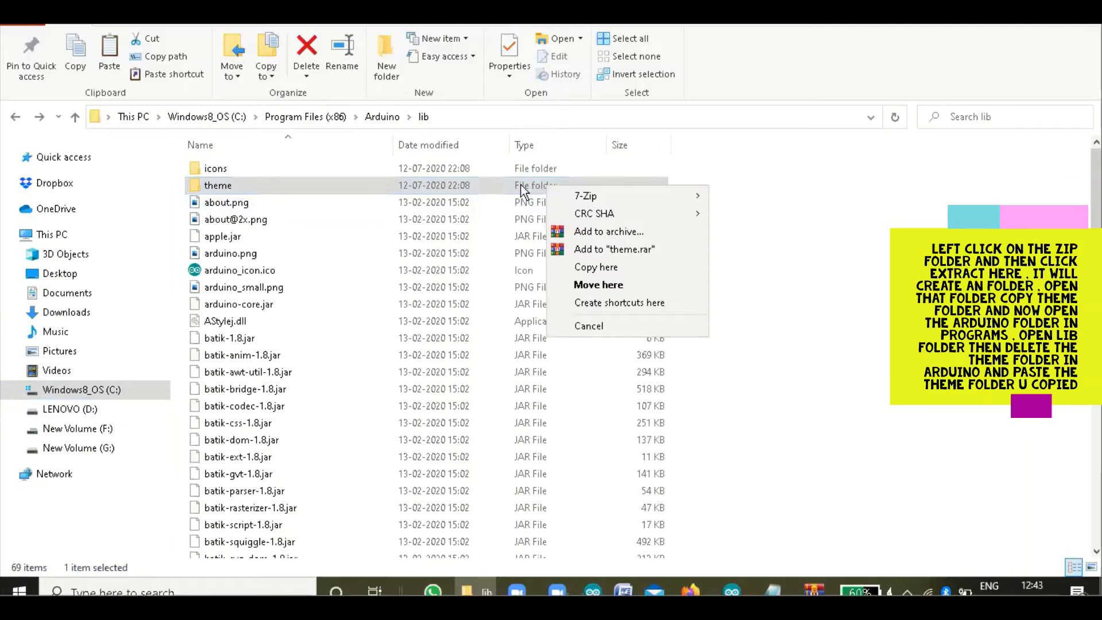
right_click(522, 184)
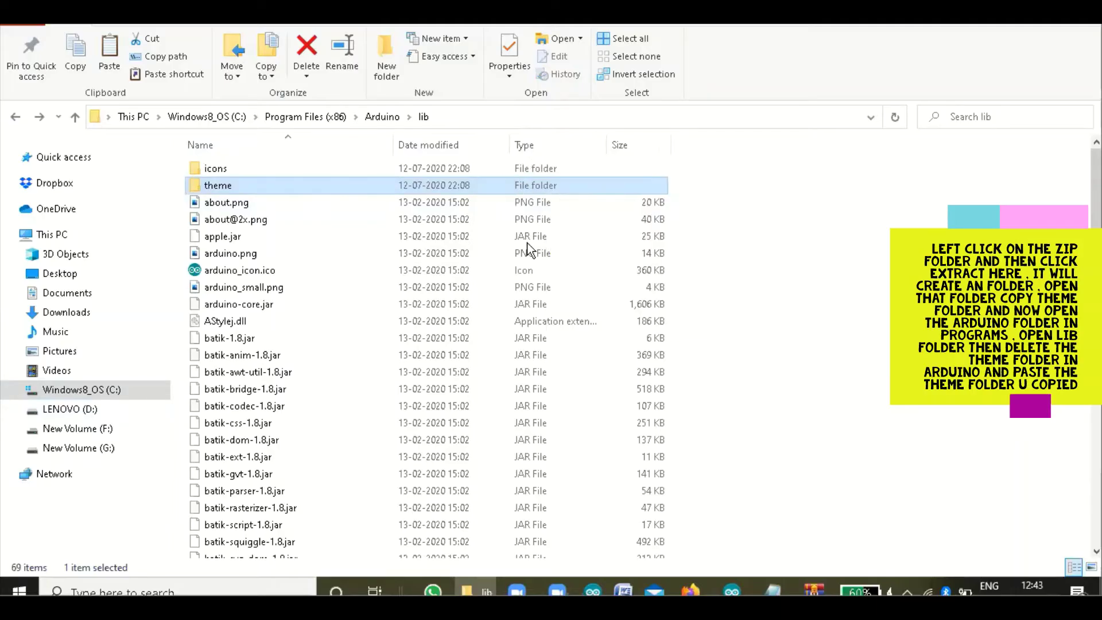
left_click(567, 505)
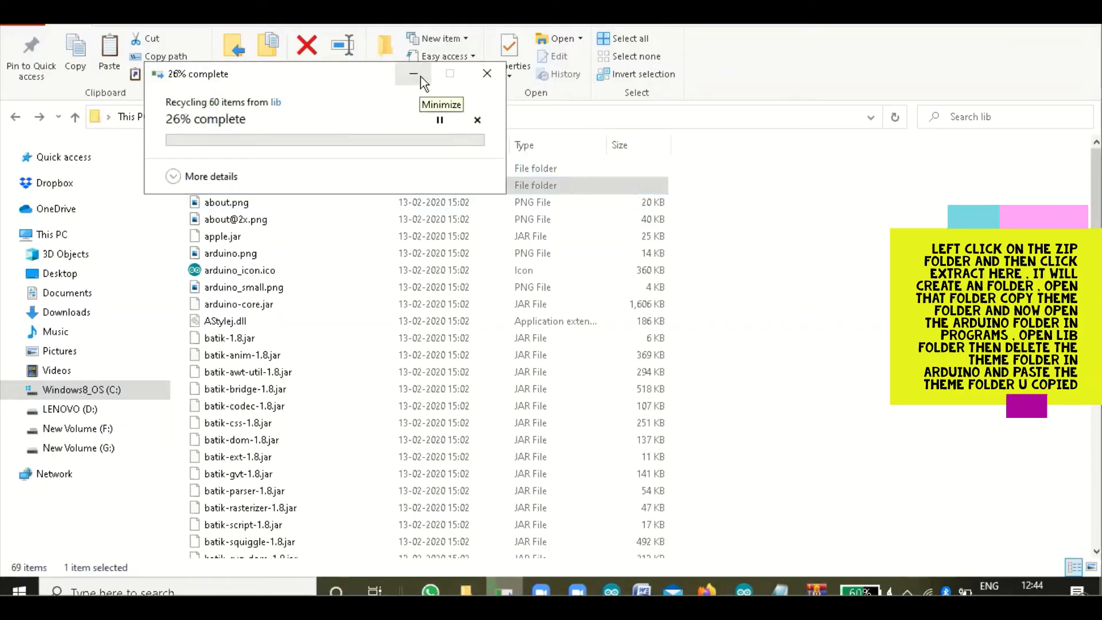
Step: Return to Downloads and view the contents of the theme folder inside DarkArduinoTheme-master(1)\DarkArduinoTheme-master
left_click(60, 390)
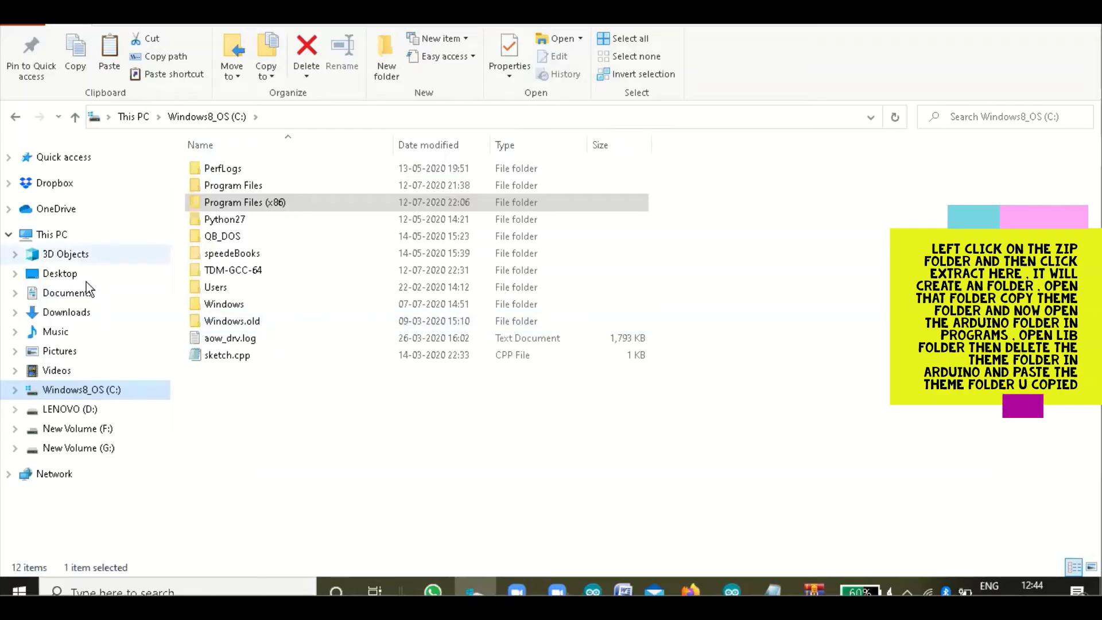
left_click(66, 312)
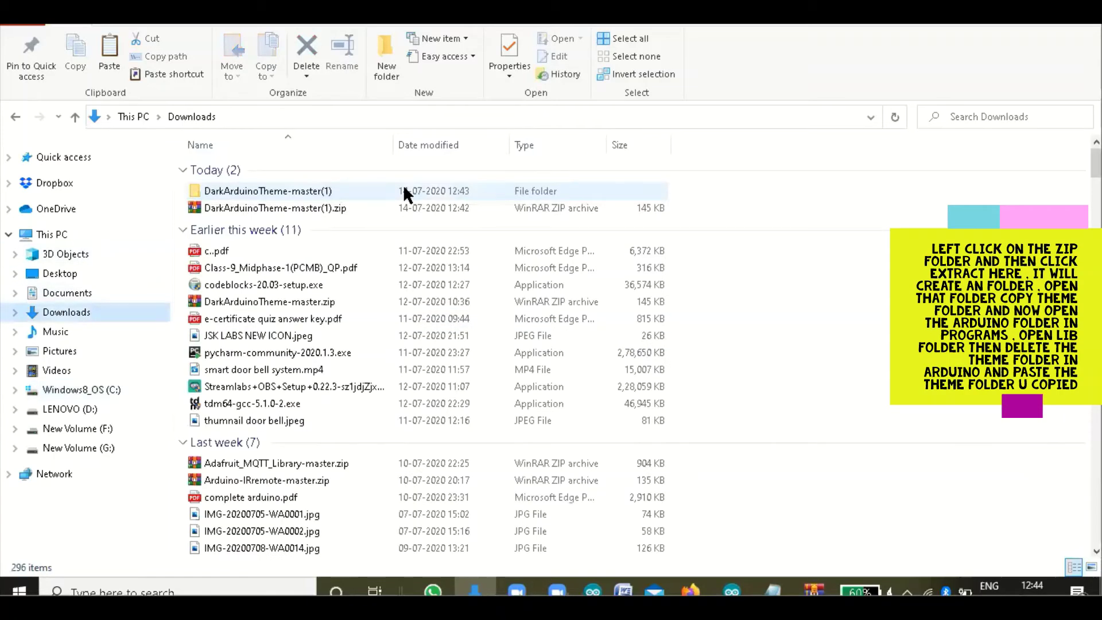
double_click(355, 192)
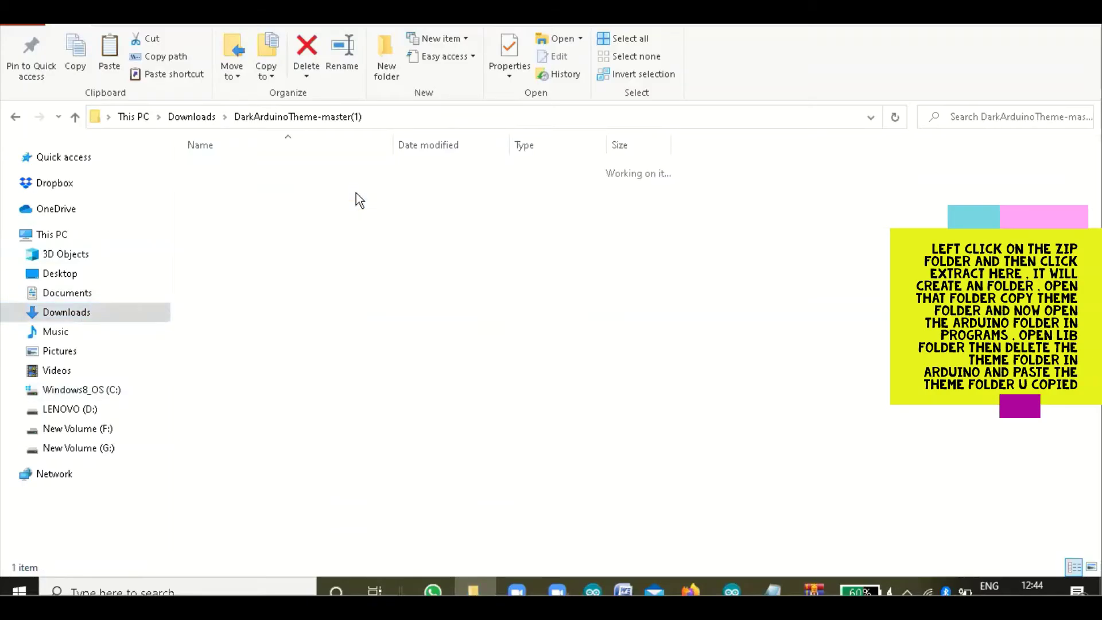
left_click(277, 172)
double_click(281, 172)
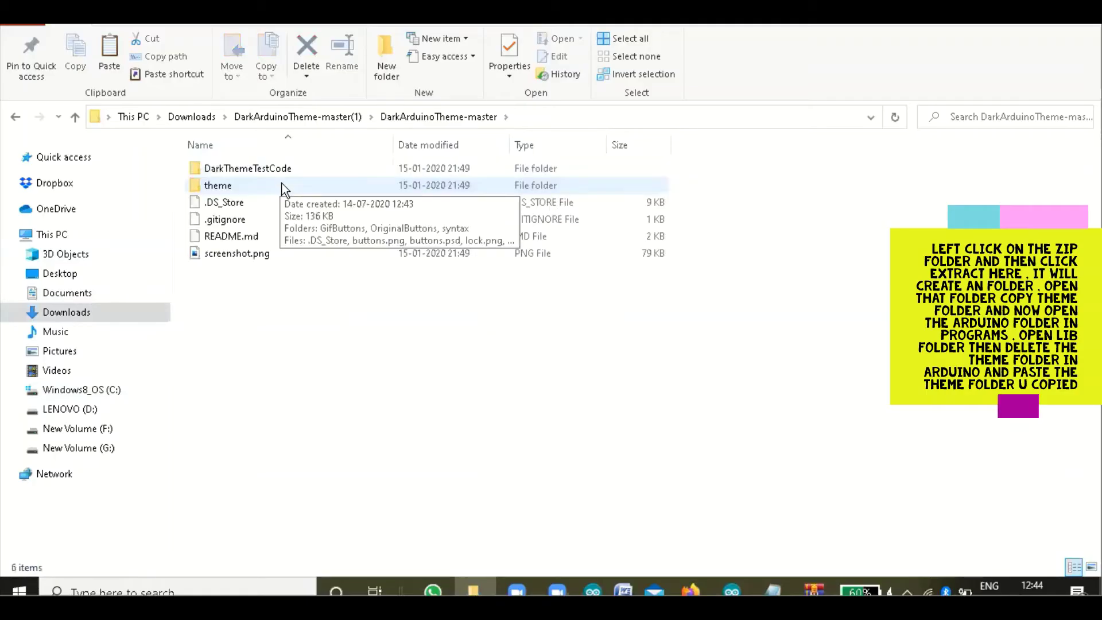
left_click(282, 186)
double_click(283, 187)
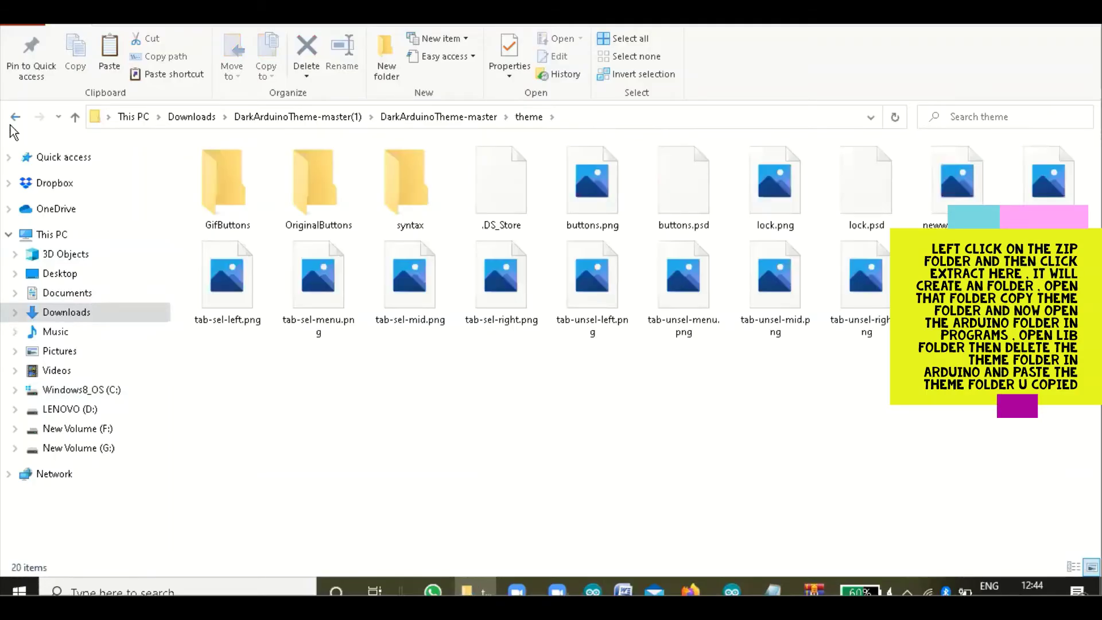
Step: Return to the inner DarkArduinoTheme-master folder and copy its theme folder again
left_click(14, 118)
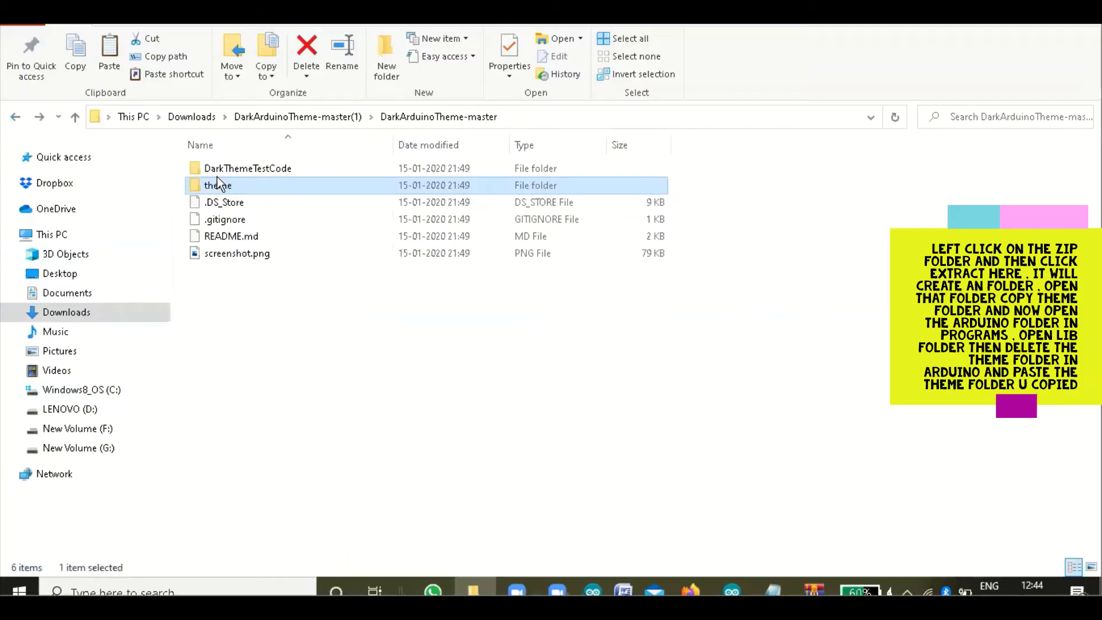
left_click_drag(227, 186, 221, 183)
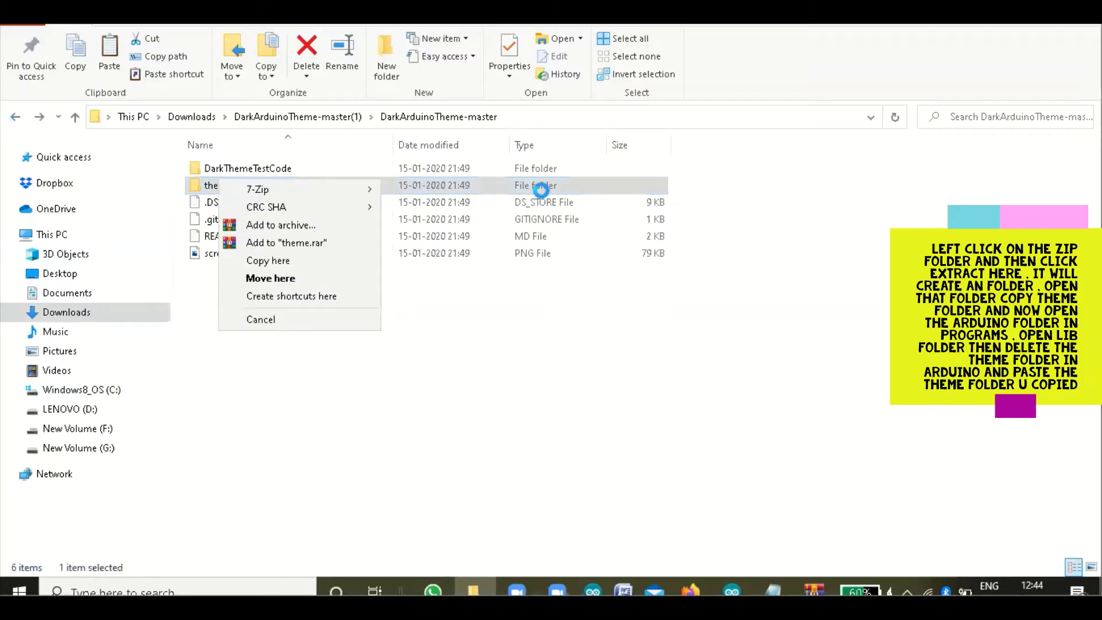
right_click(541, 187)
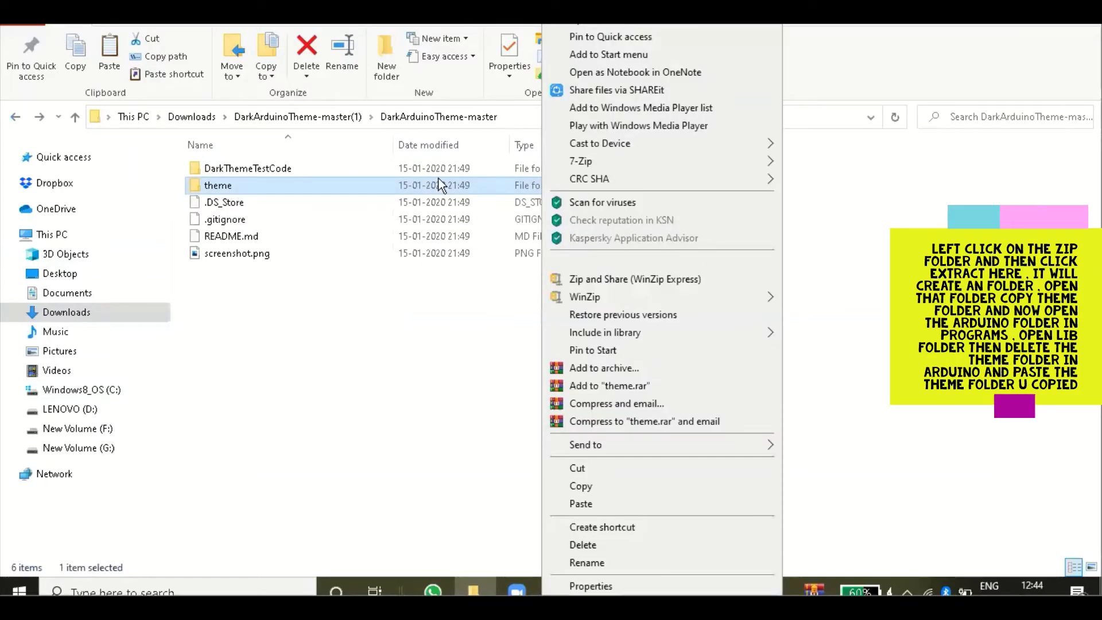
left_click(344, 184)
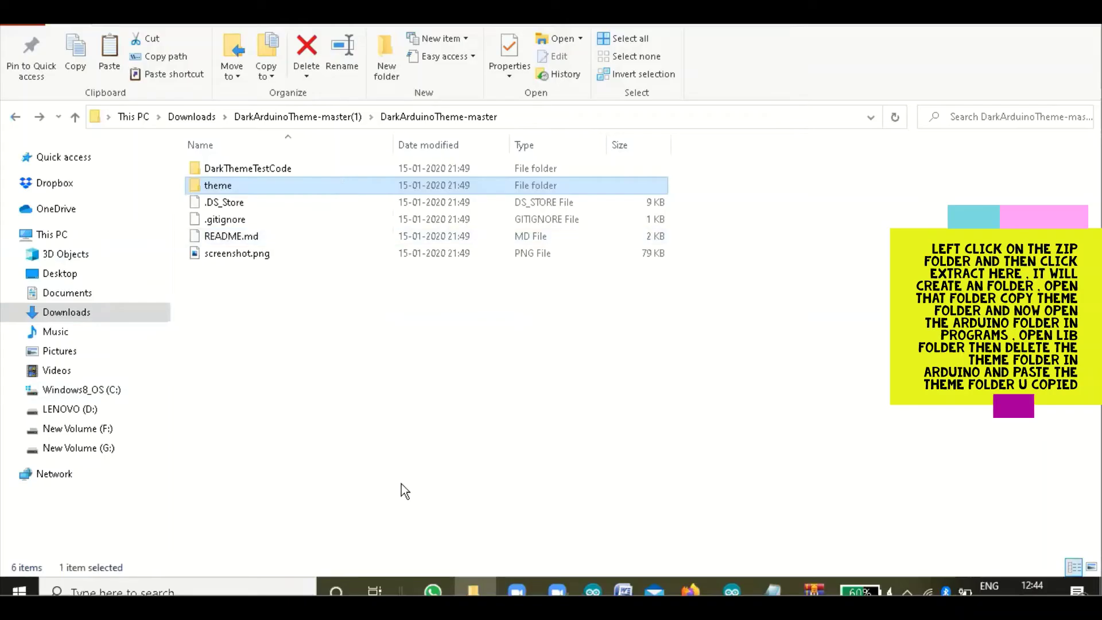
key("shift+F10")
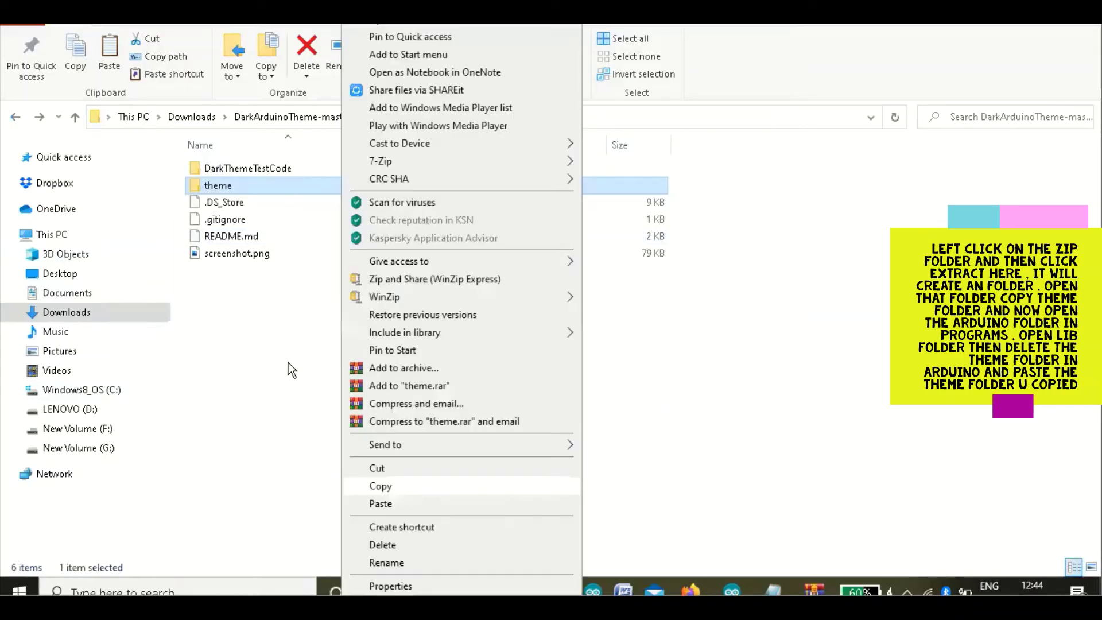
left_click(140, 184)
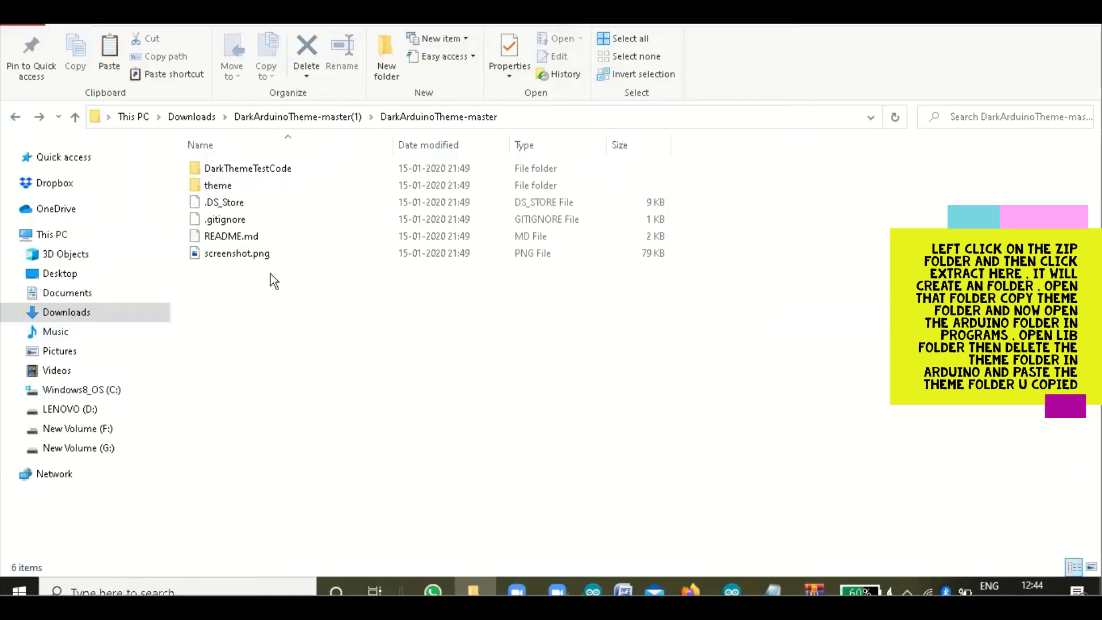
Step: Paste a duplicate of the theme folder inside the same DarkArduinoTheme-master folder
key("ctrl+v")
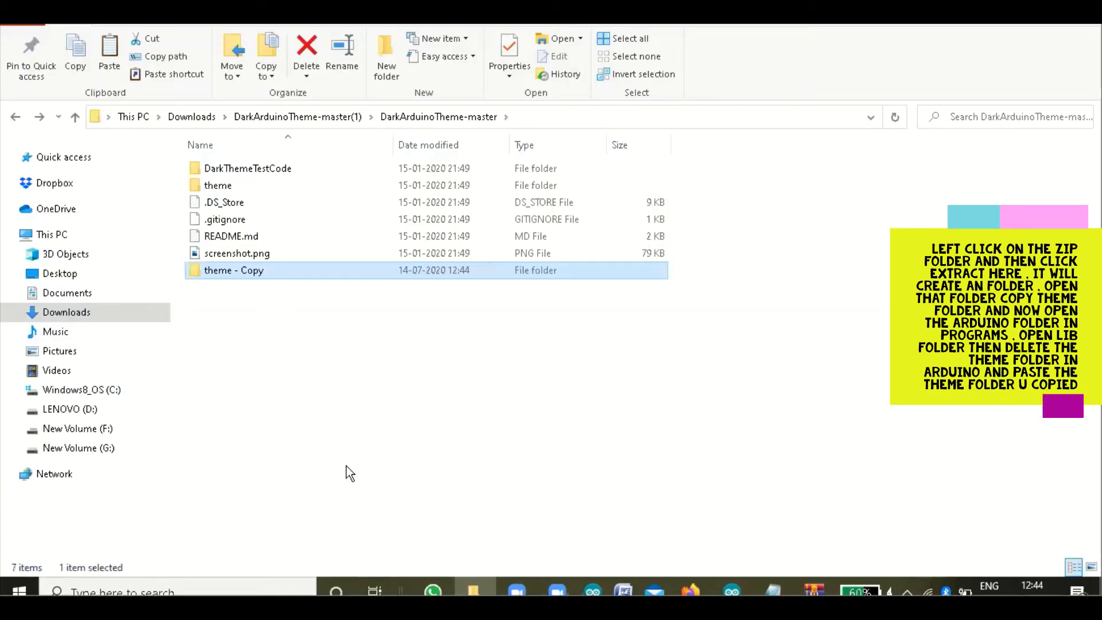
key("shift+F10")
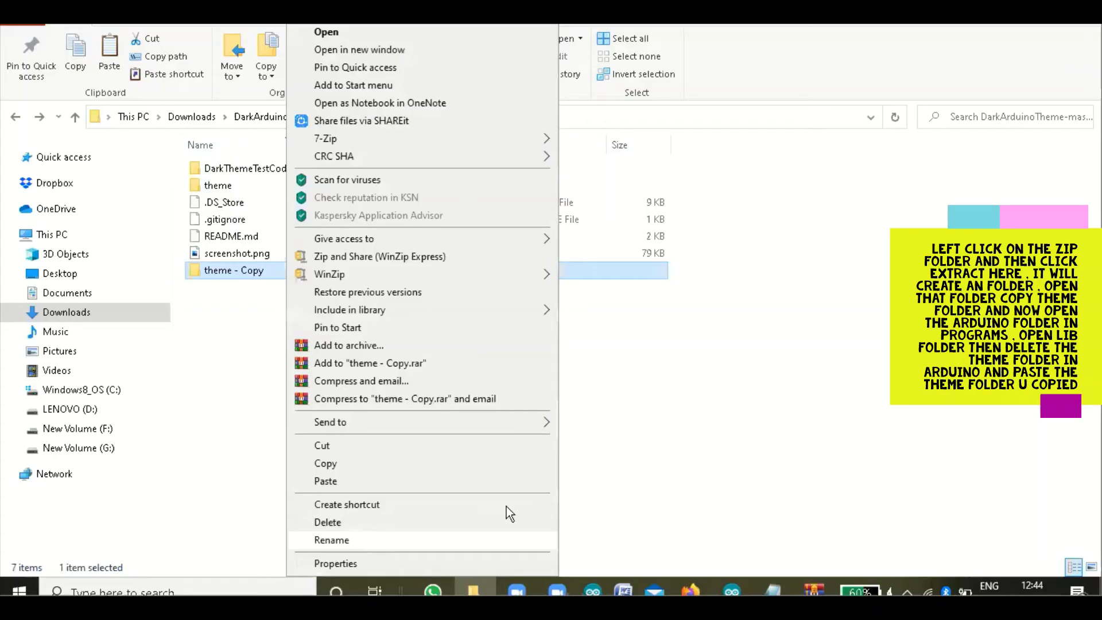
left_click(126, 429)
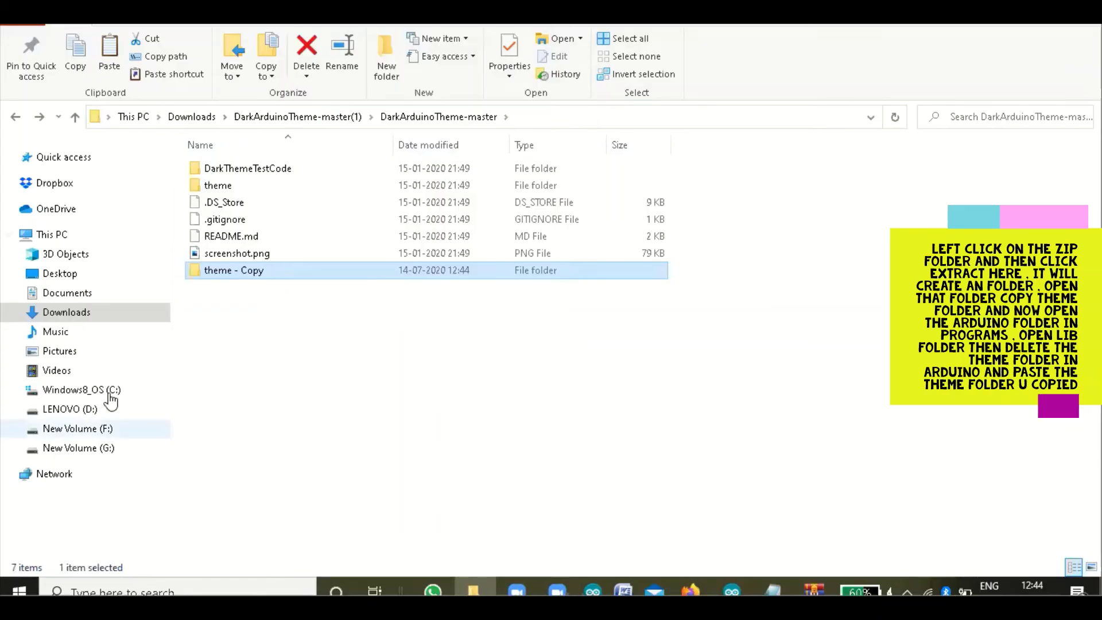
Step: Open the lib folder under Program Files (x86)\Arduino on the C: drive
left_click(111, 392)
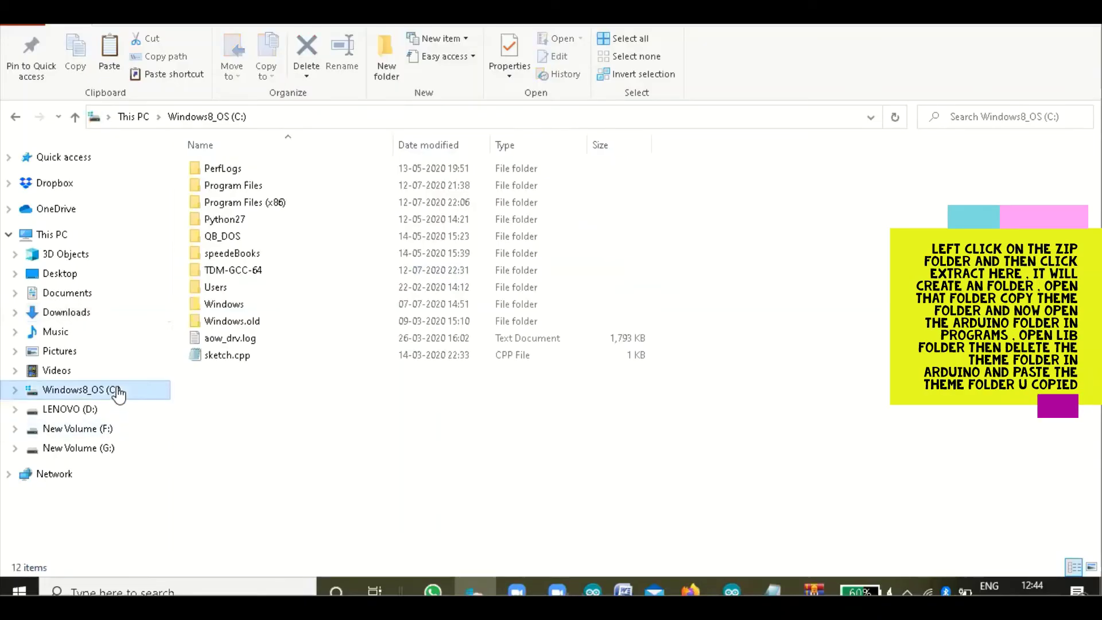
double_click(298, 207)
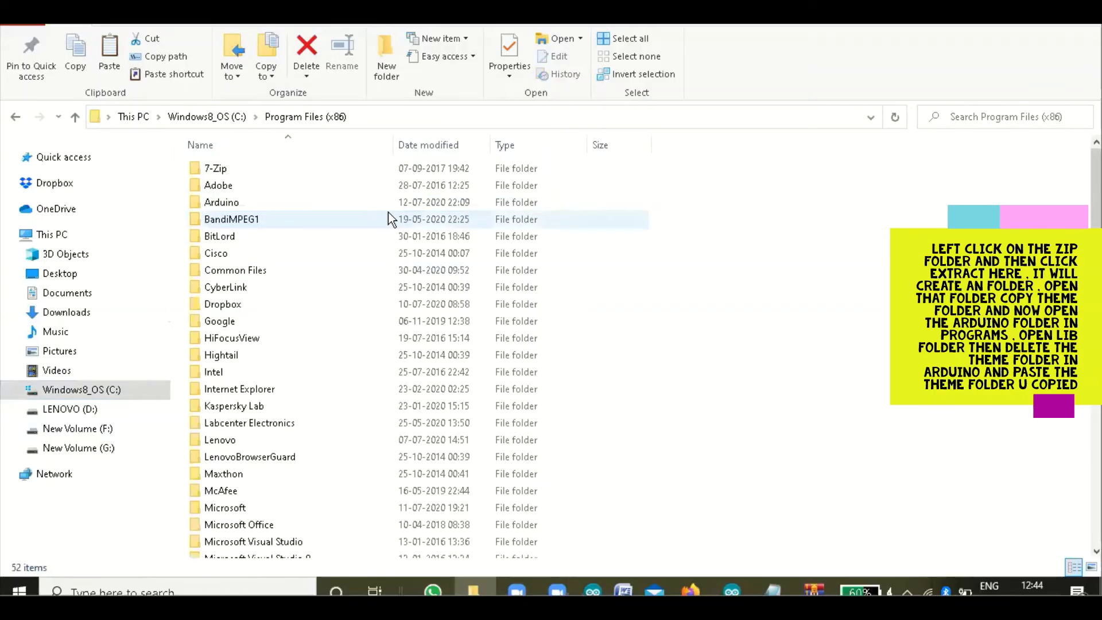
double_click(379, 207)
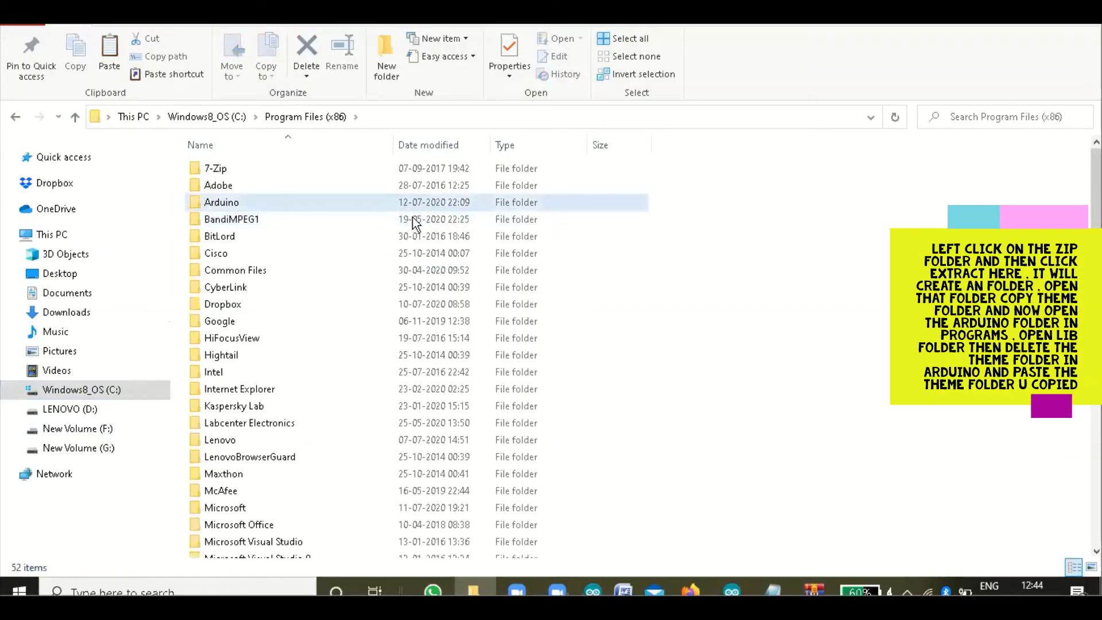
left_click(447, 234)
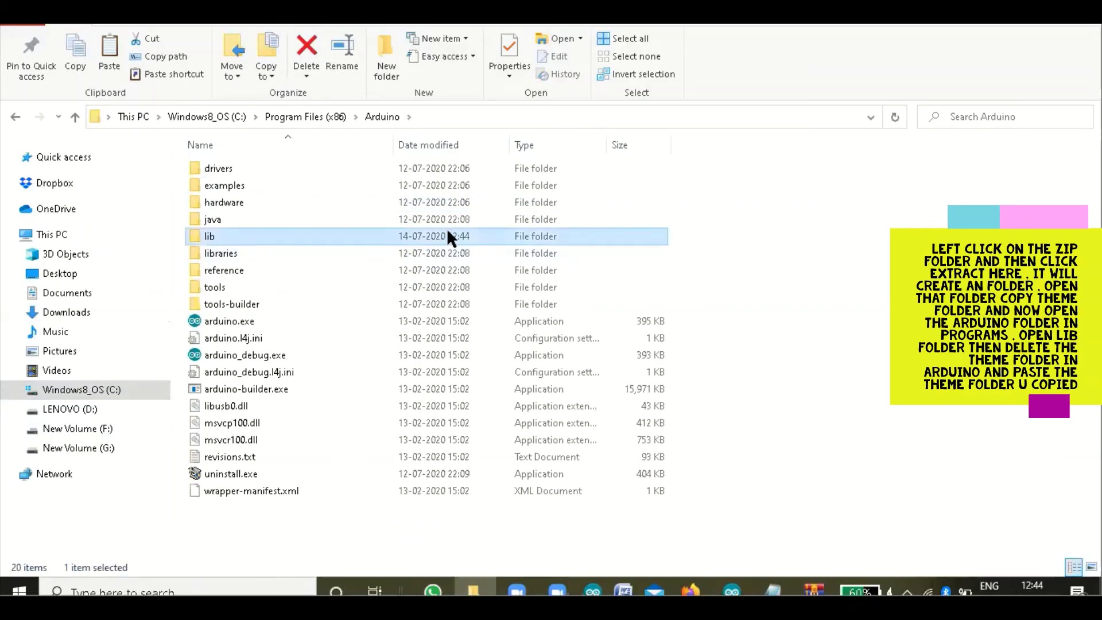
double_click(447, 236)
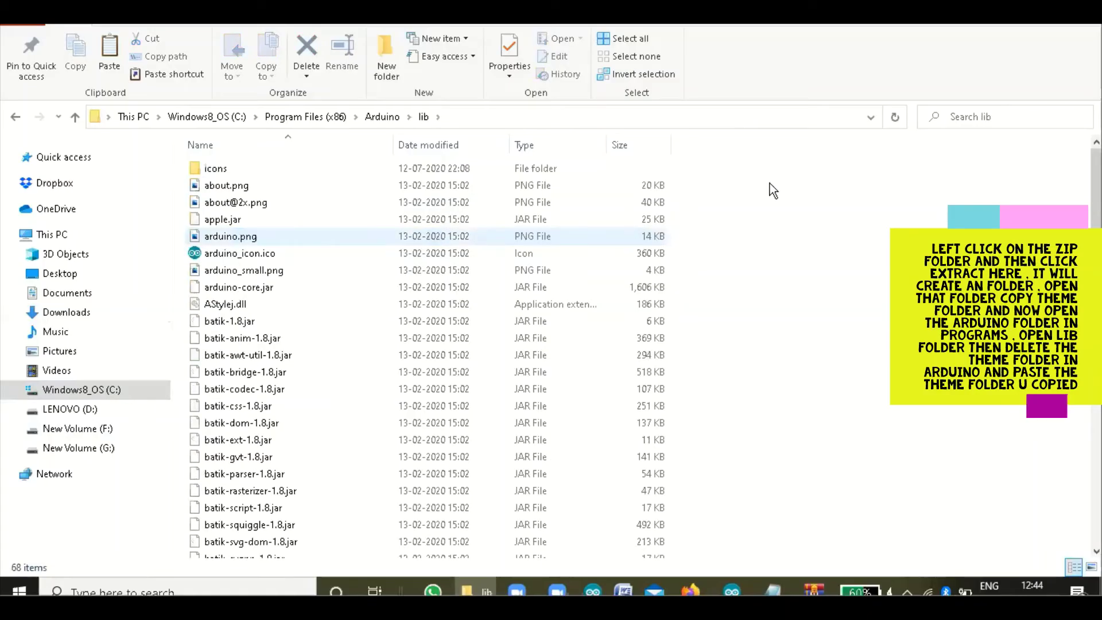
Step: Paste the copied theme folder into Arduino's lib folder, granting administrator permission for the copy
right_click(763, 150)
right_click(718, 174)
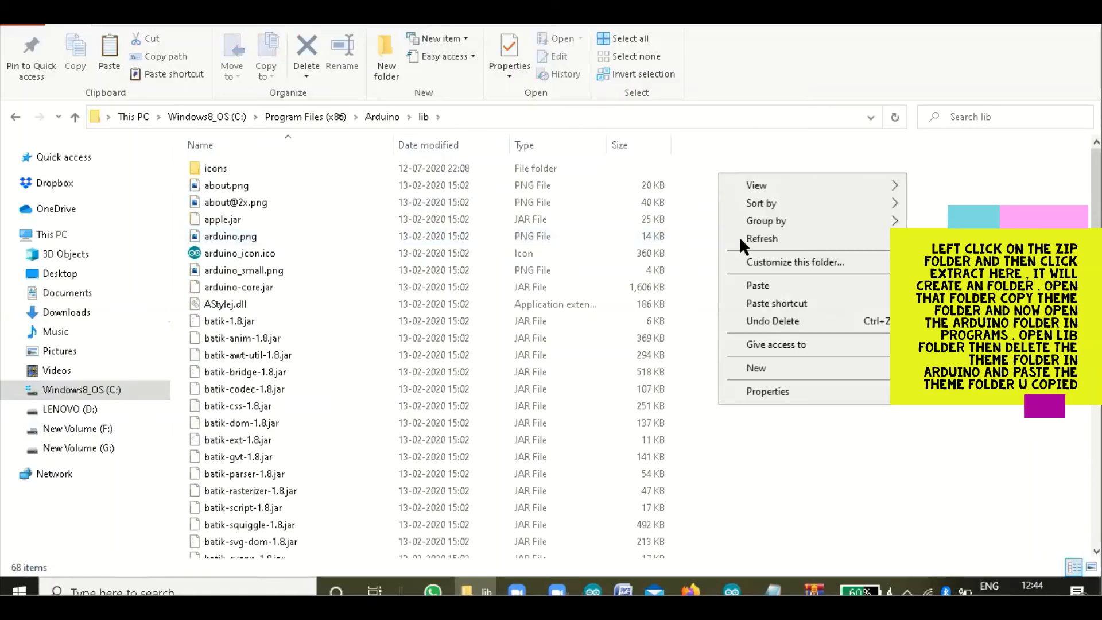
left_click(768, 287)
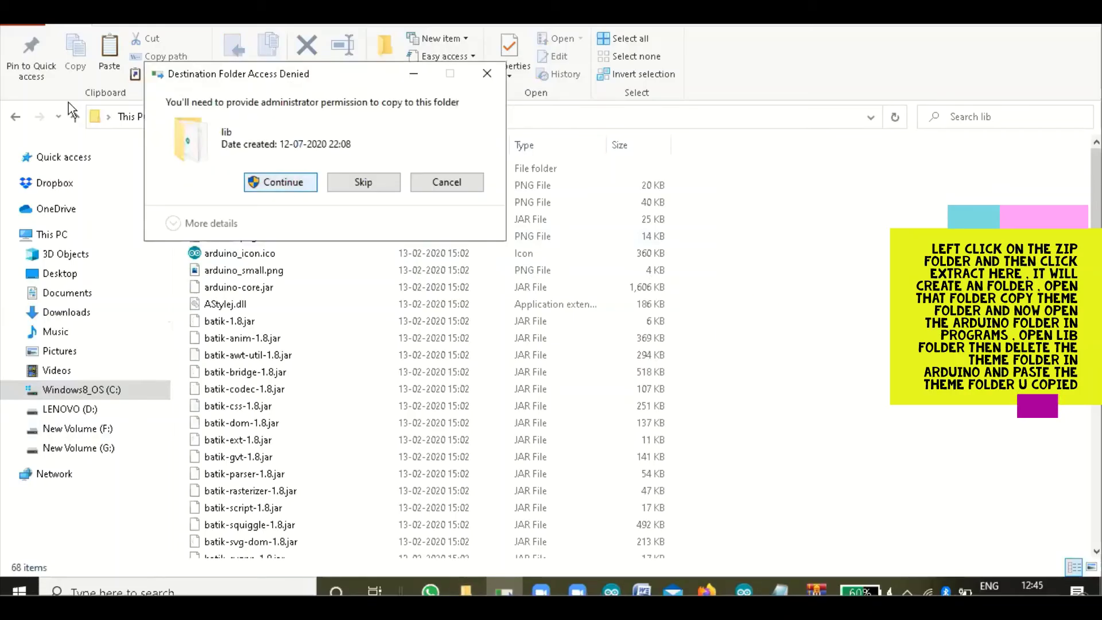
left_click(280, 181)
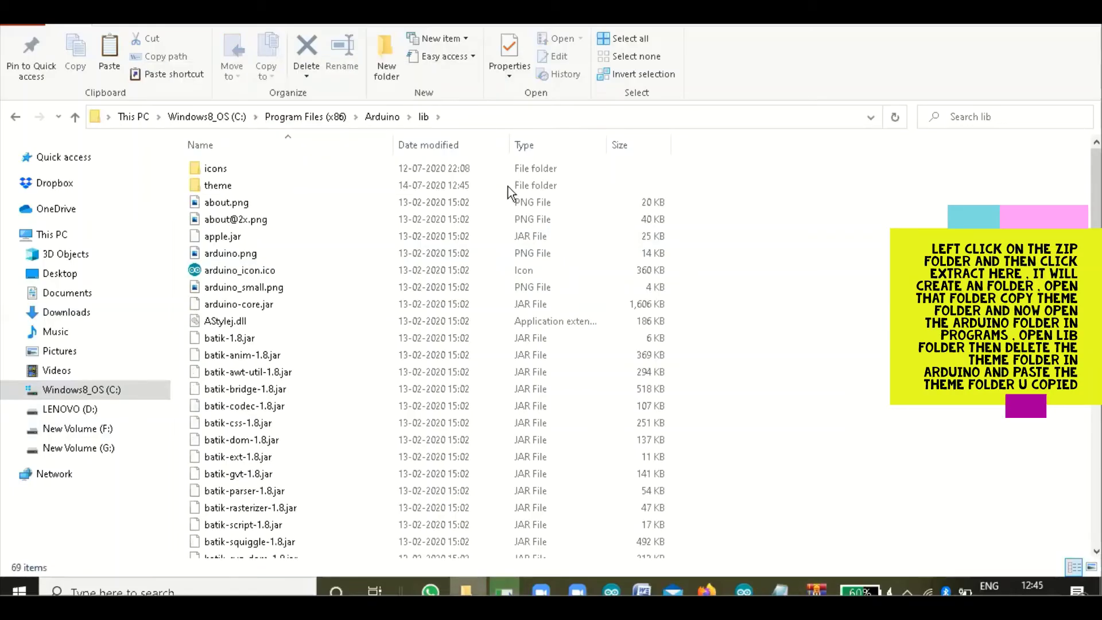
key("ctrl+v")
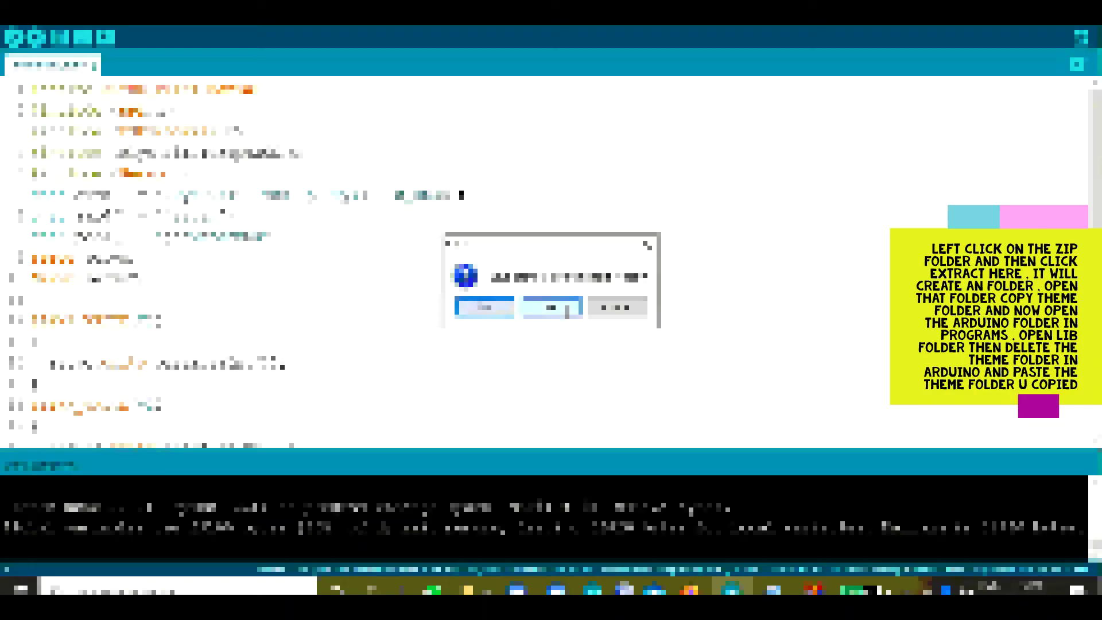
Step: Restart the Arduino IDE, closing the open sketch without saving and refreshing the desktop before relaunching it
left_click(566, 309)
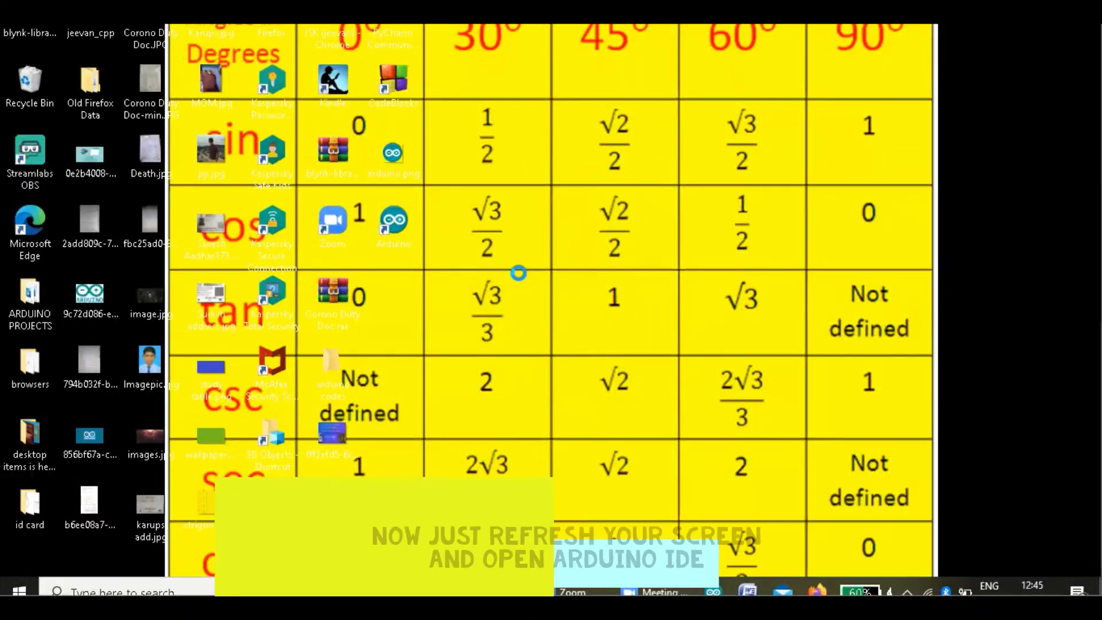
right_click(528, 262)
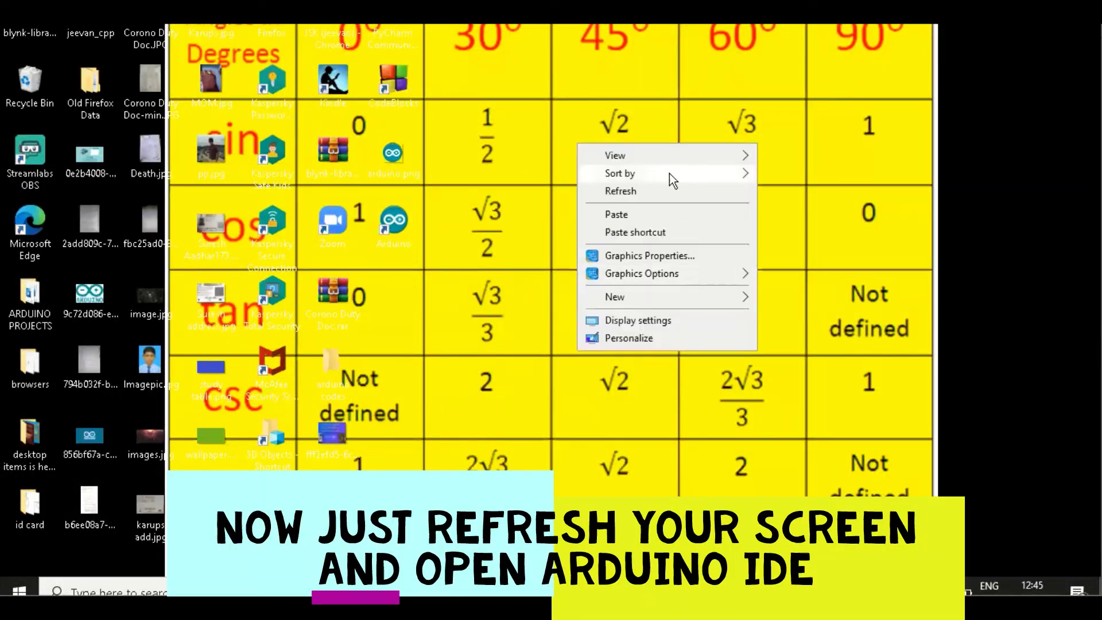
left_click(681, 194)
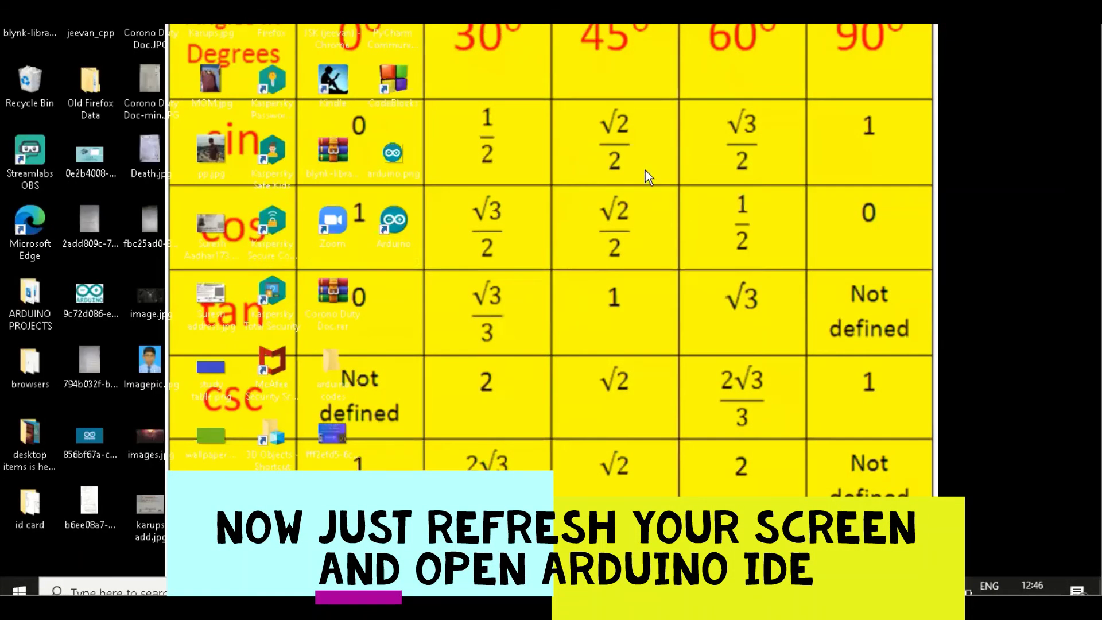
right_click(646, 163)
left_click(681, 209)
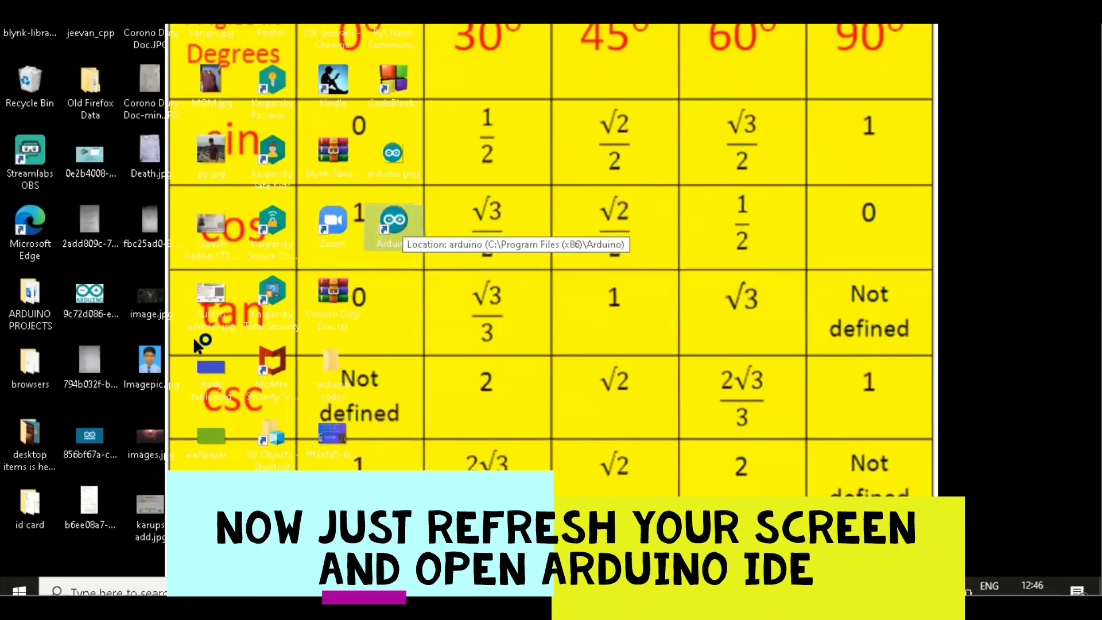
double_click(403, 220)
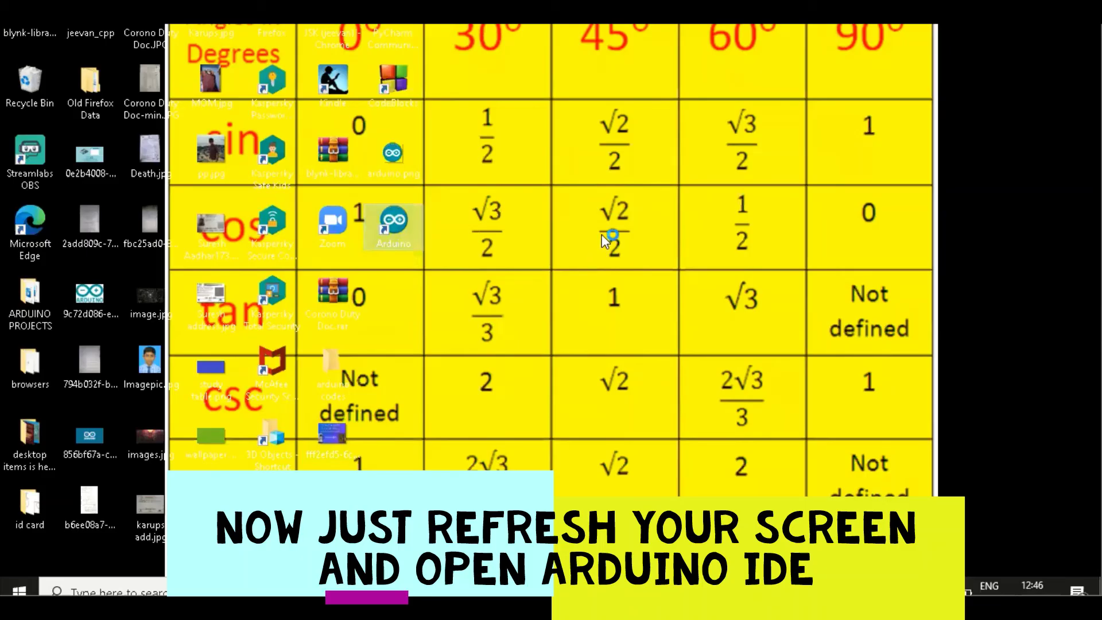